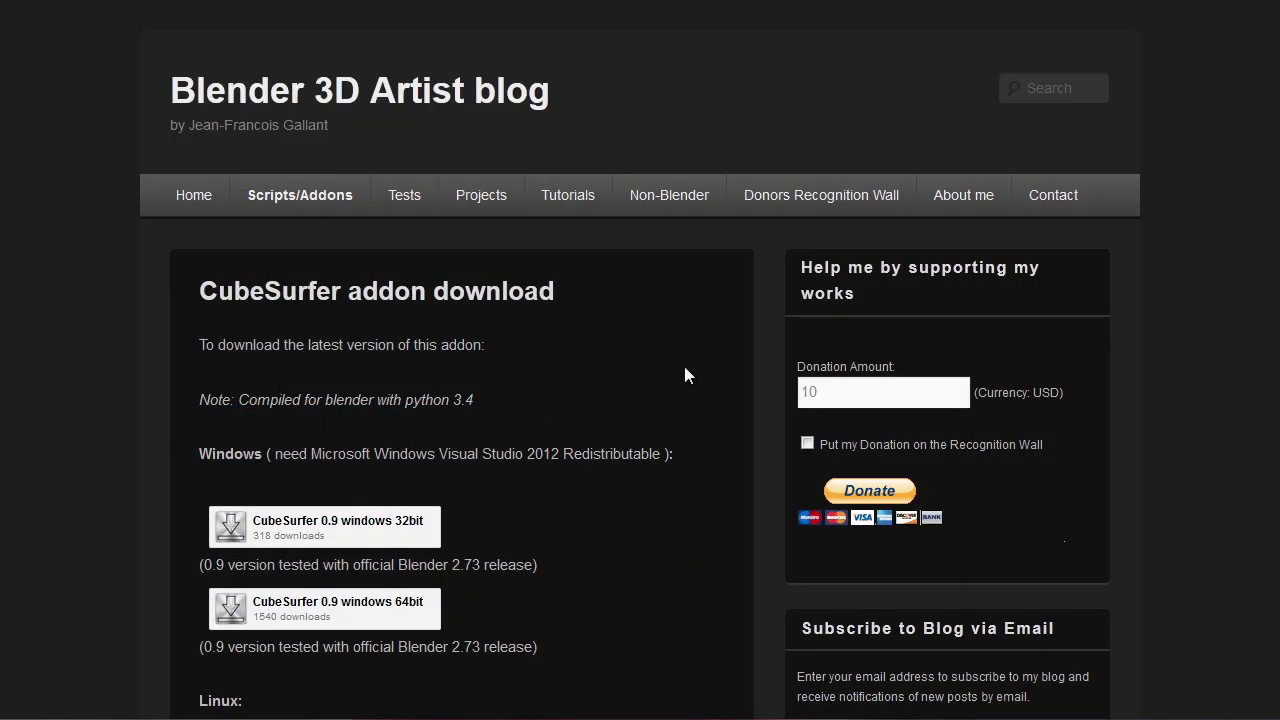
- Review the CubeSurfer add-on download page and its forum thread for the available builds and the add-on description
scroll(684, 370, down, 2)
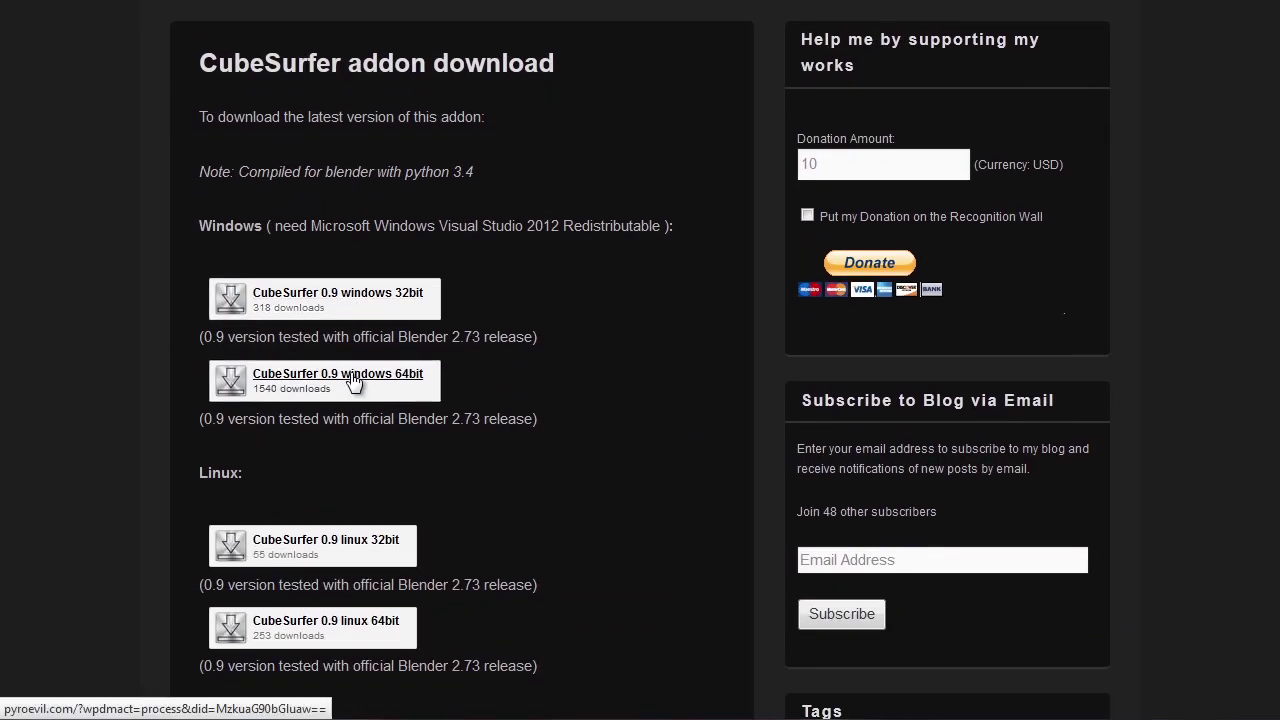
scroll(384, 338, down, 1)
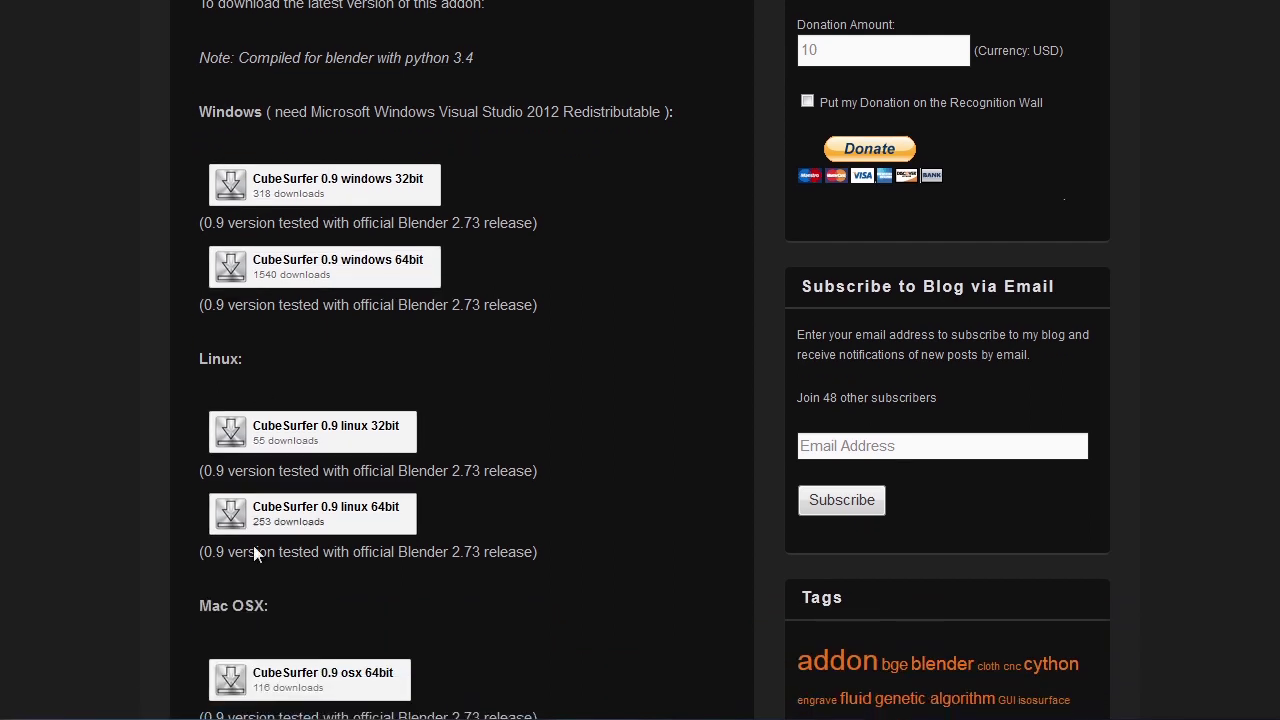
scroll(314, 634, down, 2)
scroll(193, 80, up, 2)
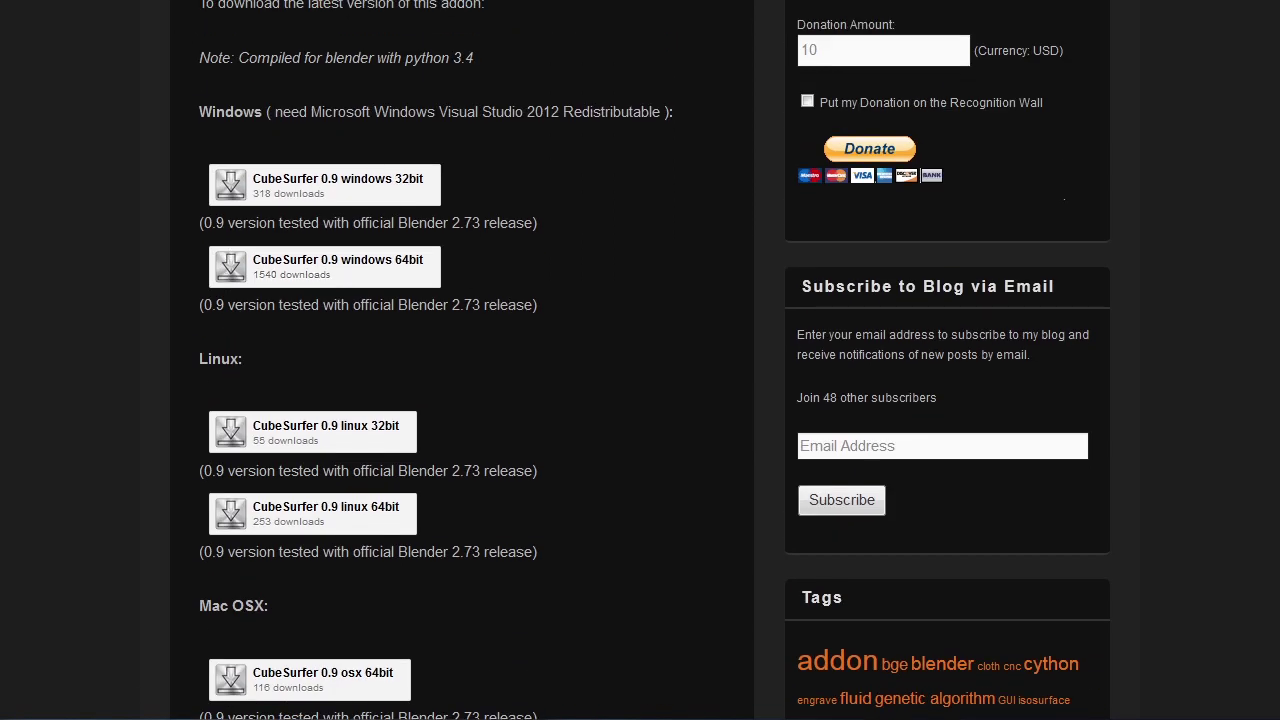
key(alt+Left)
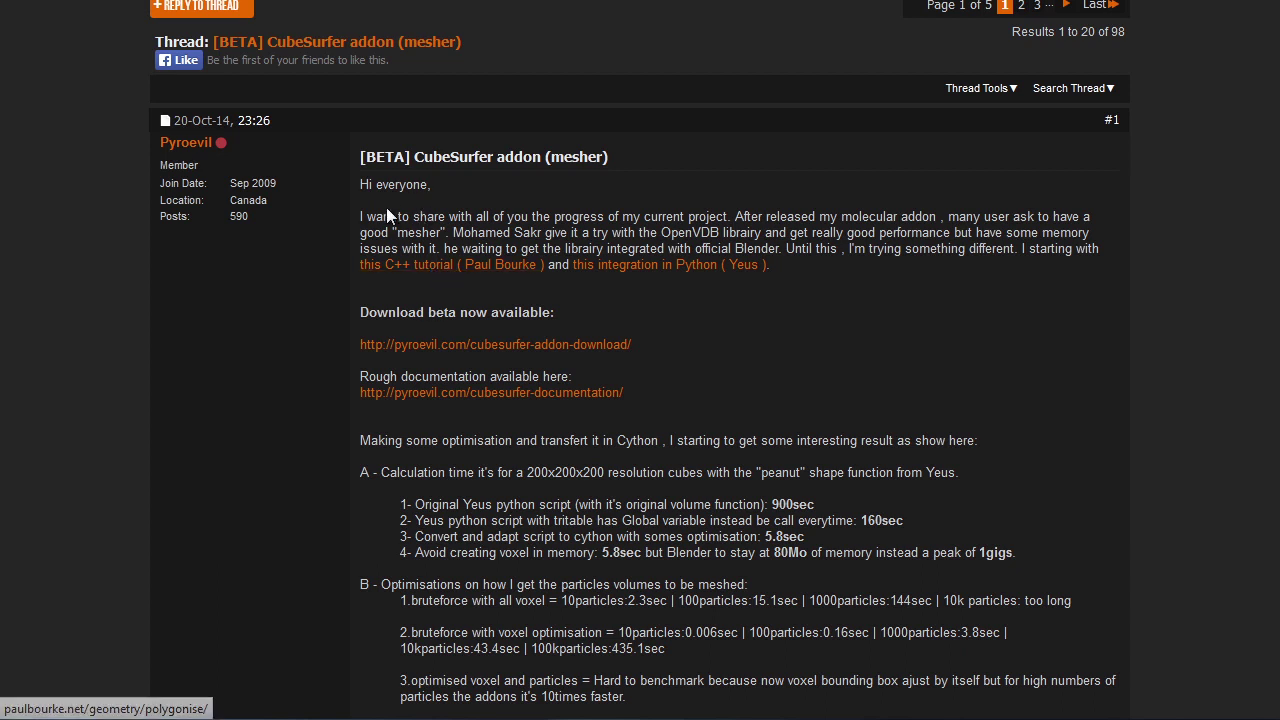
scroll(329, 171, down, 7)
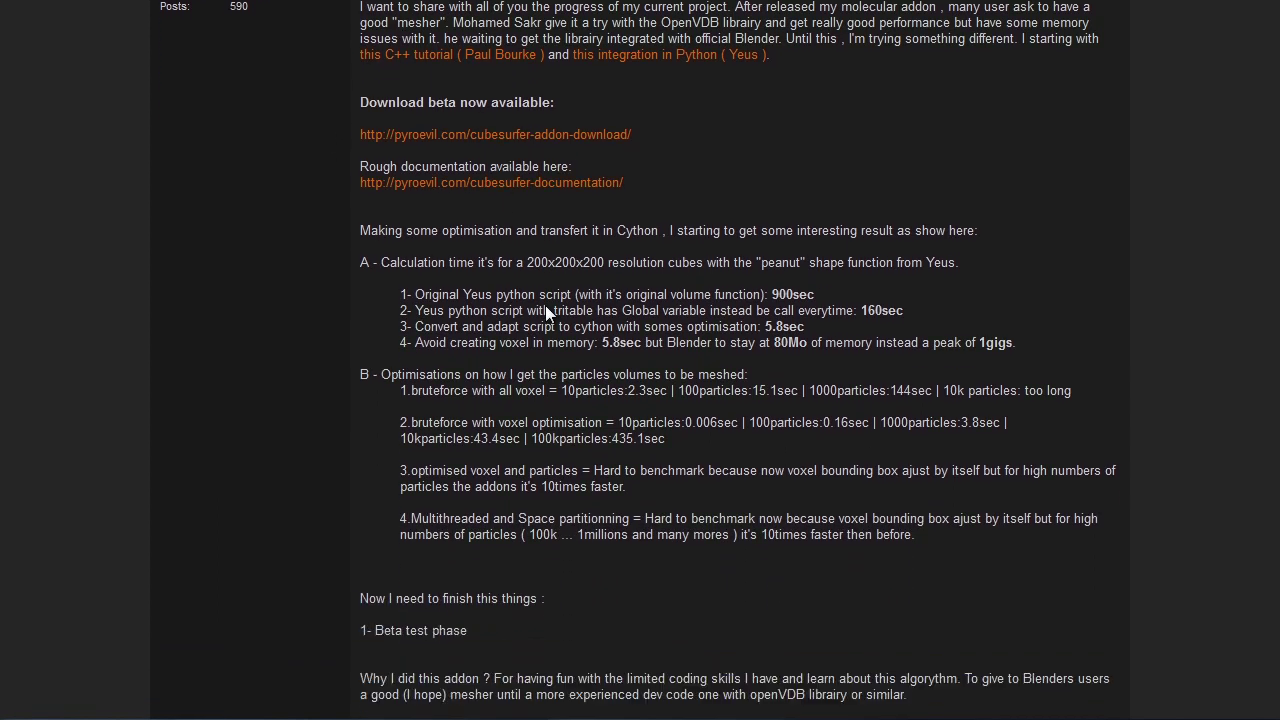
scroll(644, 341, down, 1)
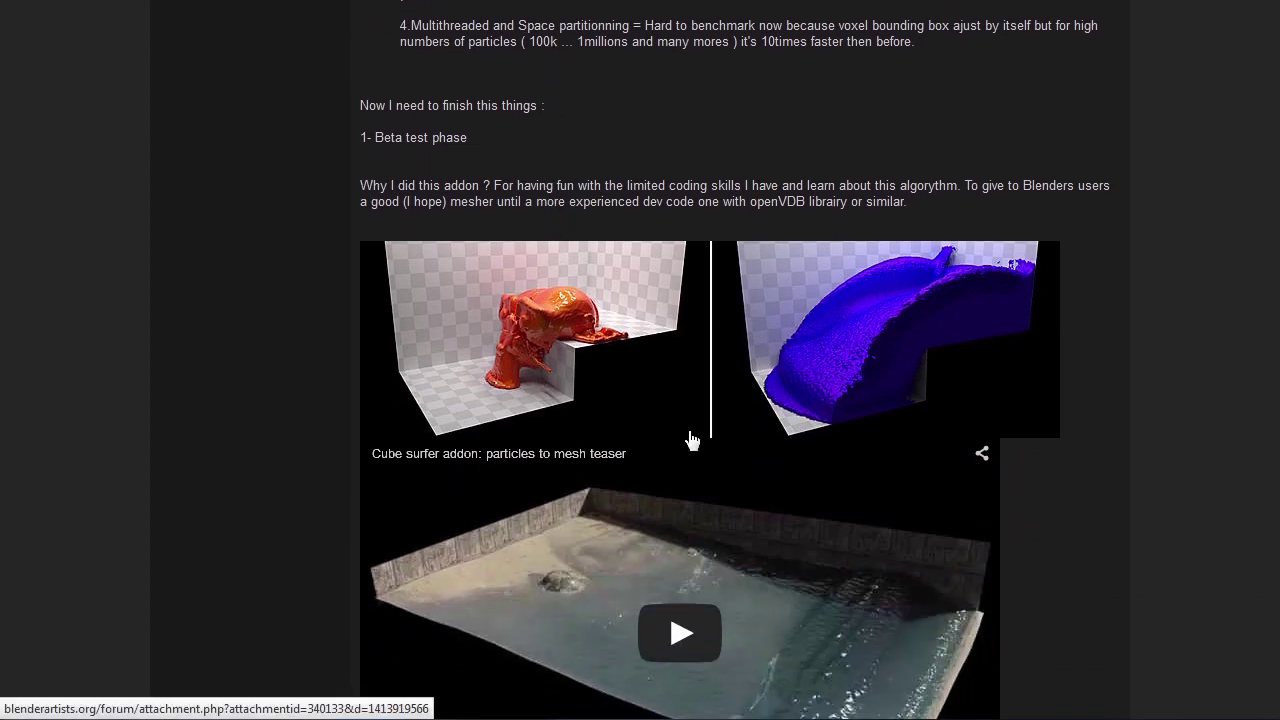
scroll(149, 384, up, 1)
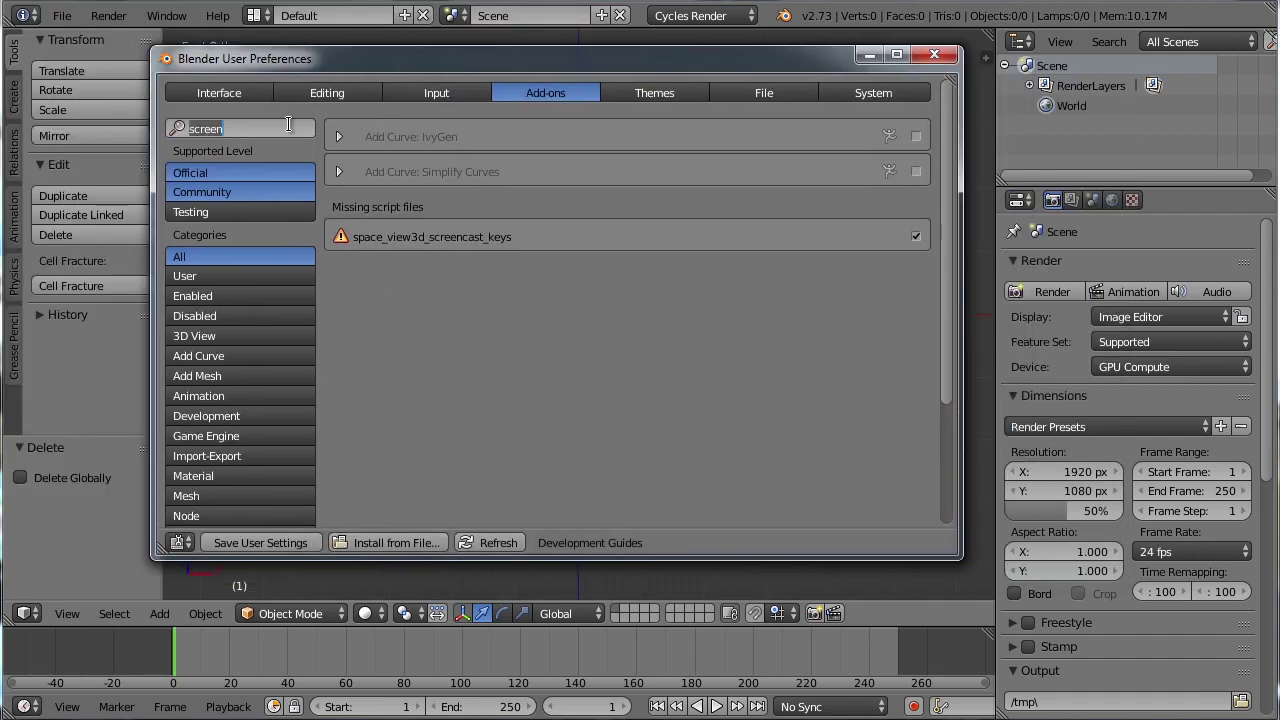
- Switch to Blender, search the add-ons for "cube" to check the Cube Surfer script, and close the user preferences
text(cube)
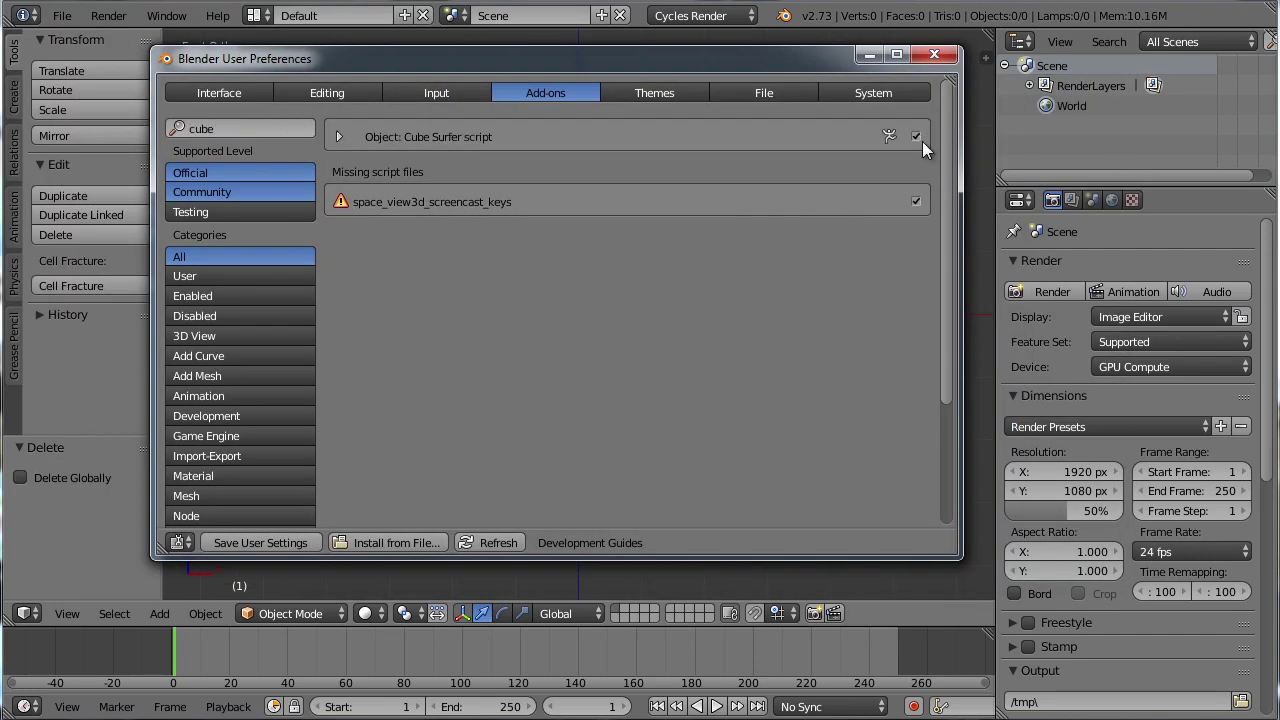
click(935, 56)
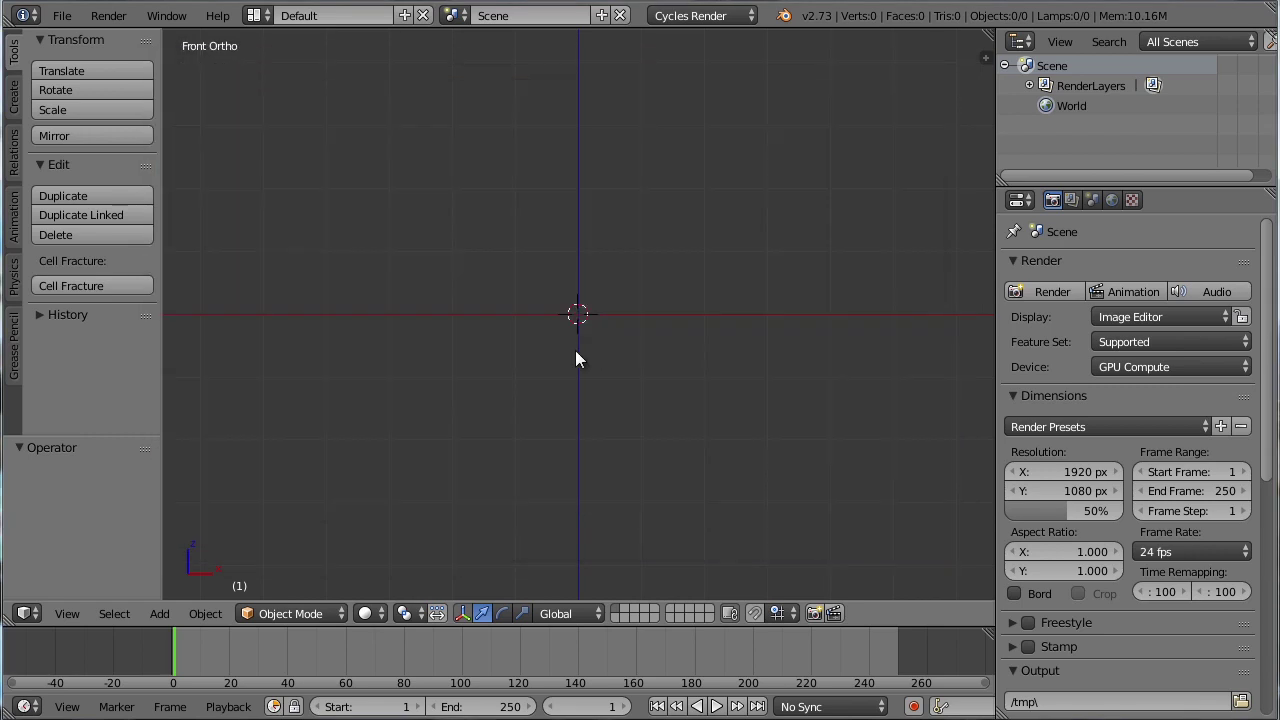
- Add a plane mesh at the centre of the empty scene
click(159, 613)
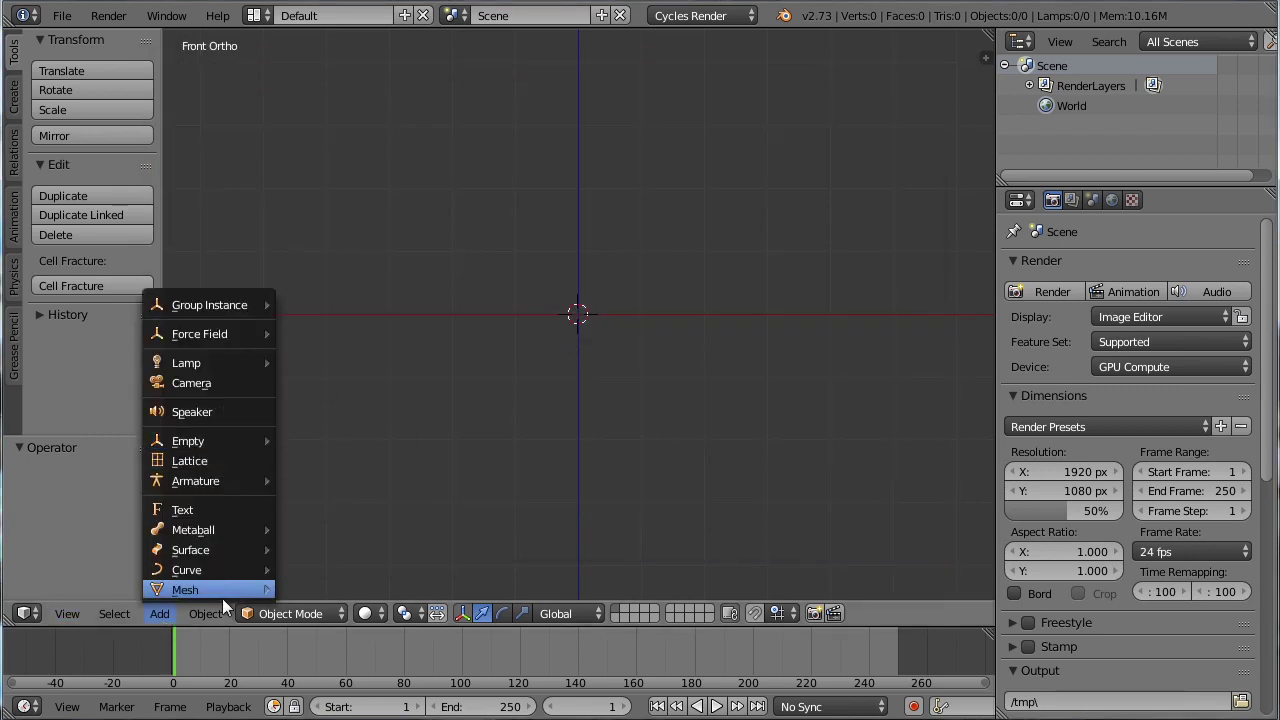
mouse_move(222, 598)
click(312, 199)
middle_drag(612, 260, 595, 463)
- Add a particle system to the plane and set its emission number to 3000
click(1252, 200)
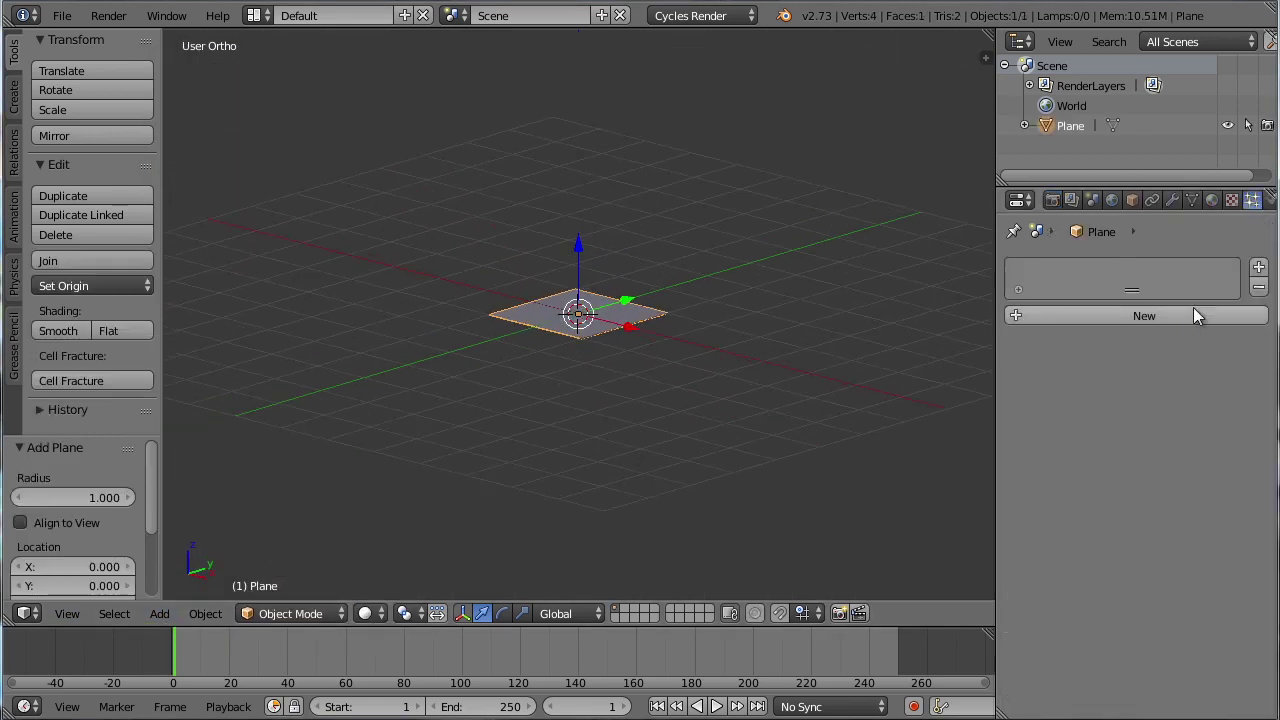
click(1213, 314)
click(1162, 366)
text(3000)
key(Return)
- Add an empty to the scene and move it above and to one side of the plane
middle_drag(556, 410, 663, 380)
key(a)
key(t)
key(shift+a)
mouse_move(500, 559)
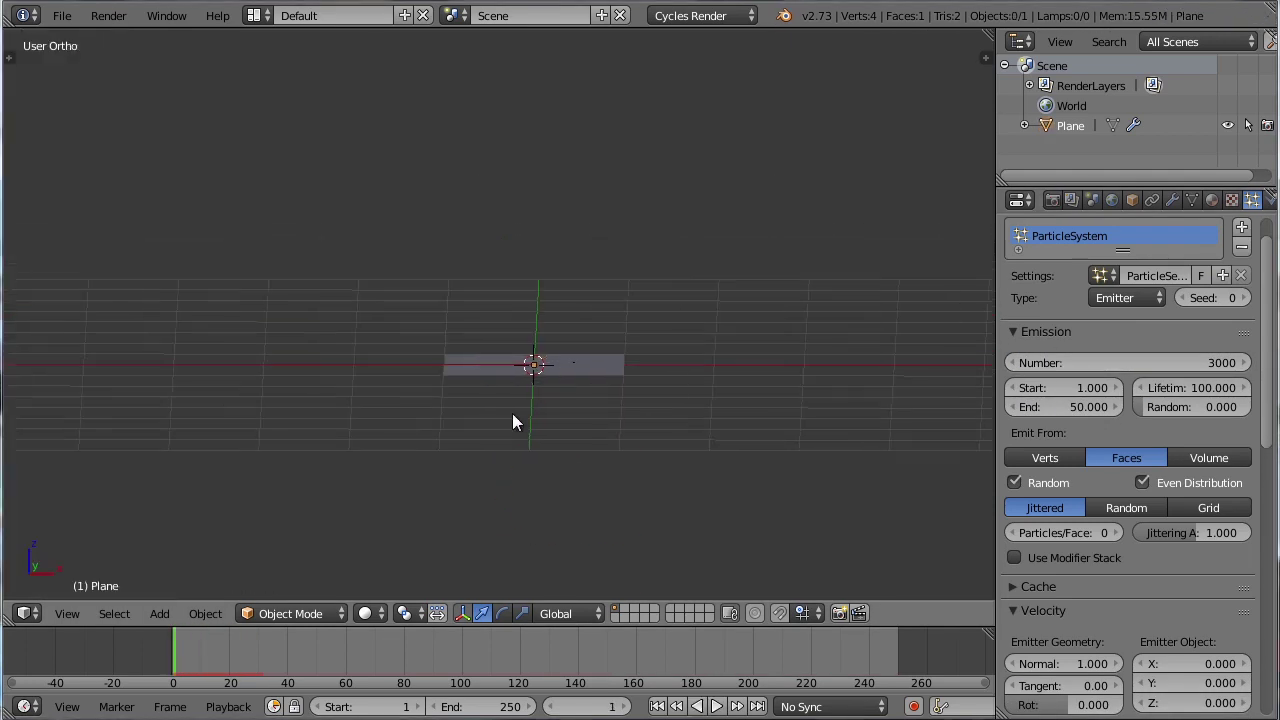
click(591, 406)
key(g)
click(305, 281)
- Give the empty a Vortex force field and preview the particle animation from the top view
click(1212, 200)
click(1069, 293)
click(1133, 352)
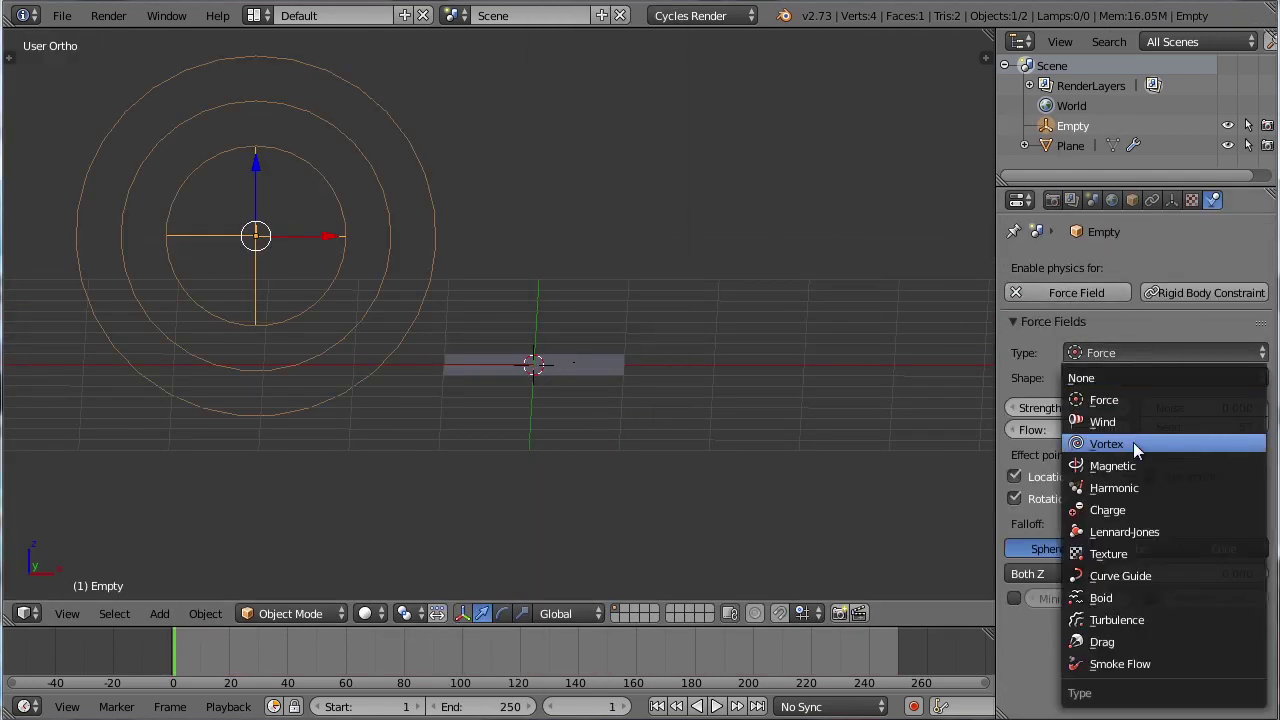
click(1133, 443)
key(alt+a)
key(KP_7)
key(Escape)
- Set the normal emission velocity of the plane's particles to 0.0
right_click(553, 405)
click(1251, 200)
scroll(1145, 413, down, 5)
click(1050, 462)
text(0.0)
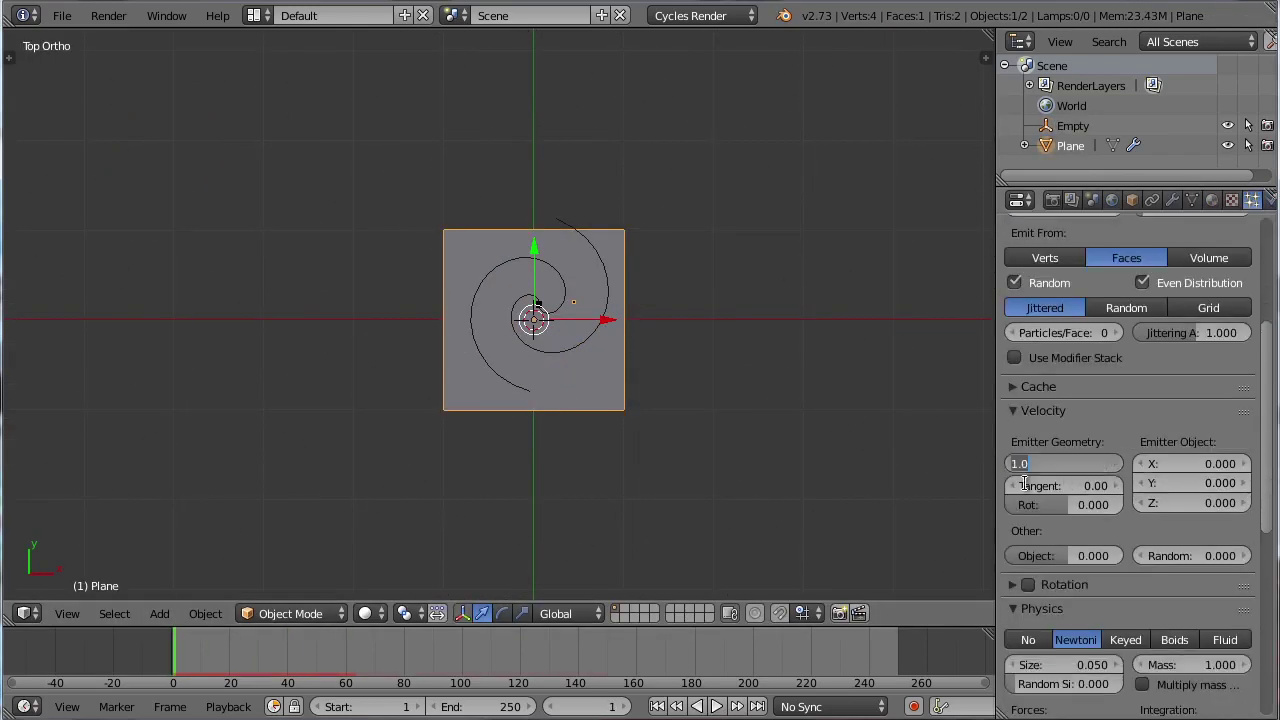
key(Return)
- Set the gravity field weight of the plane's particles to 0 and play the animation from the top view
scroll(1046, 520, down, 10)
click(1046, 610)
scroll(1048, 610, down, 2)
drag(1090, 584, 1000, 586)
key(KP_1)
key(KP_7)
key(alt+a)
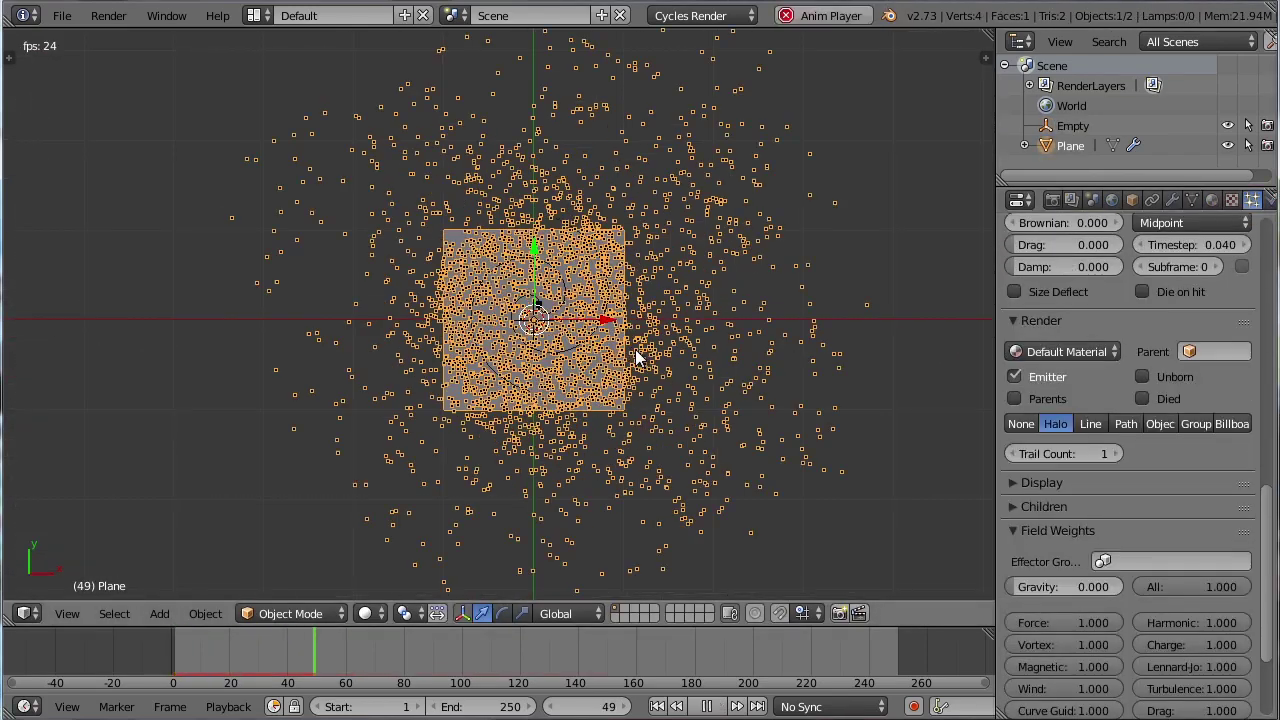
key(Escape)
- Set the empty's vortex strength to -2.000 and preview the particle motion
middle_drag(637, 357, 641, 208)
right_click(602, 228)
click(1212, 200)
key(alt+a)
key(Escape)
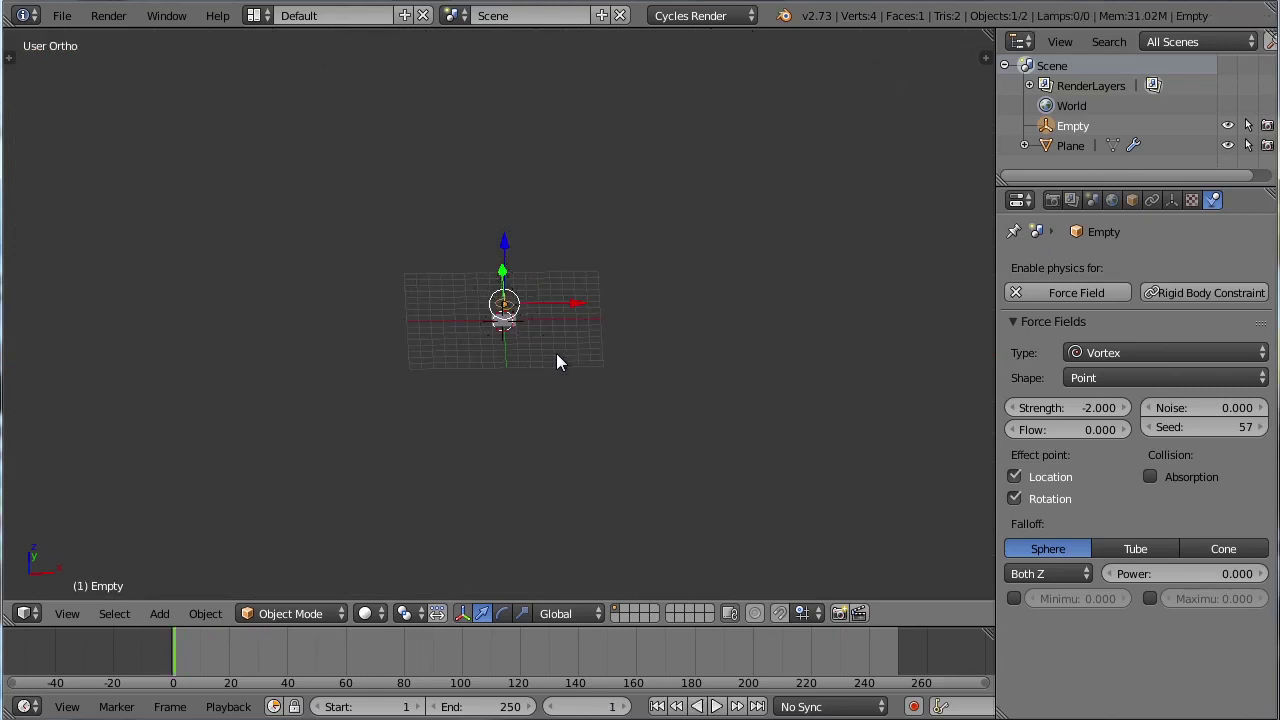
- Add a second empty to the particle scene
key(shift+a)
mouse_move(537, 366)
click(615, 365)
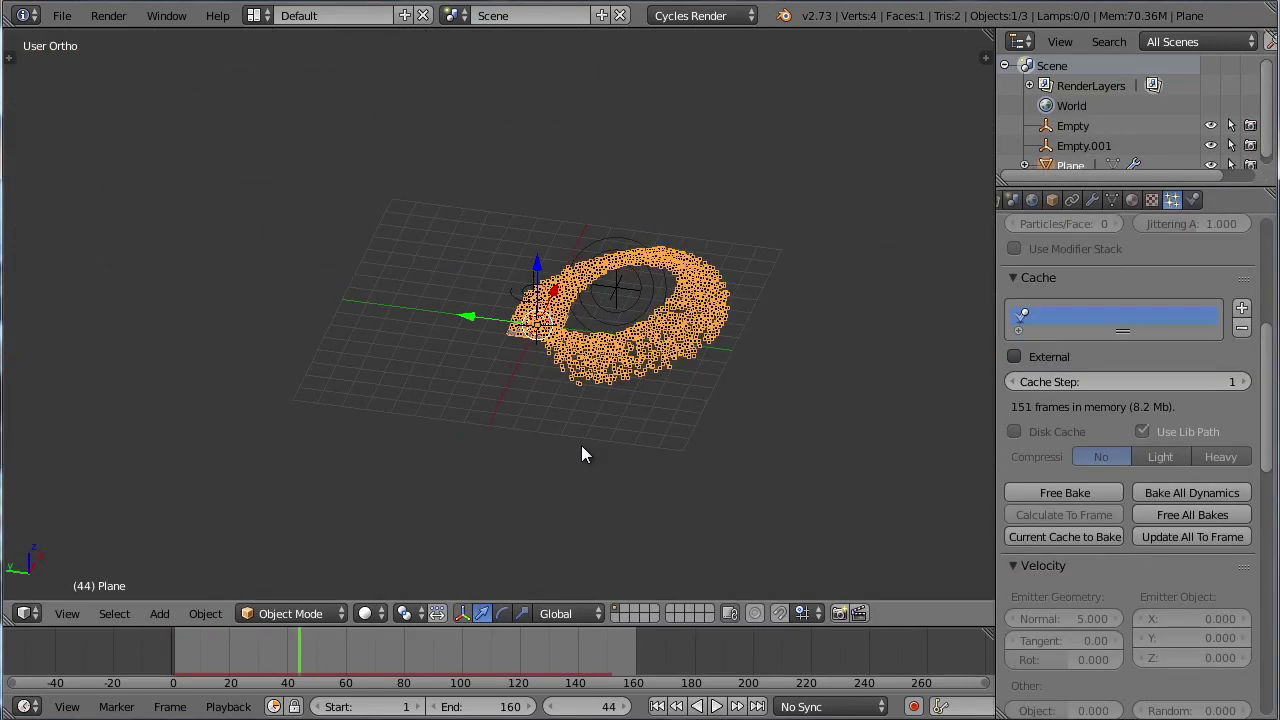
- Add an IsoSurface mesh object to the scene
key(shift+a)
mouse_move(528, 356)
mouse_move(498, 206)
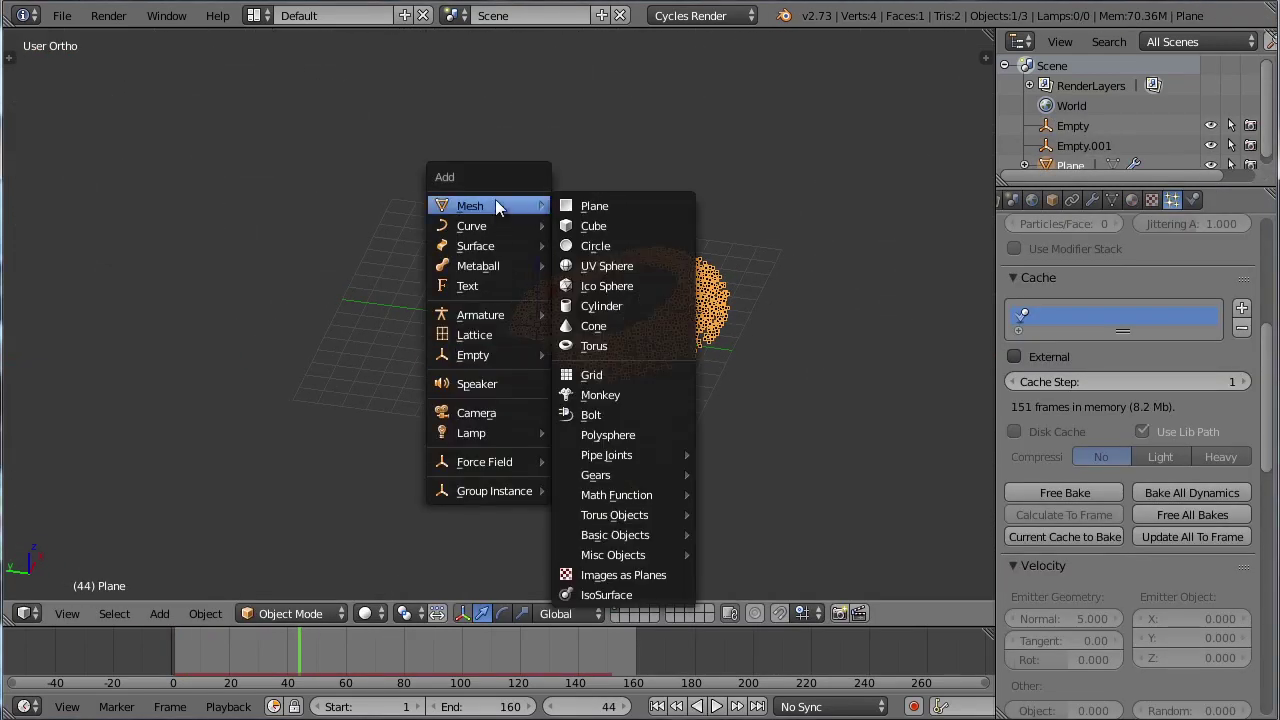
click(611, 597)
scroll(550, 388, up, 6)
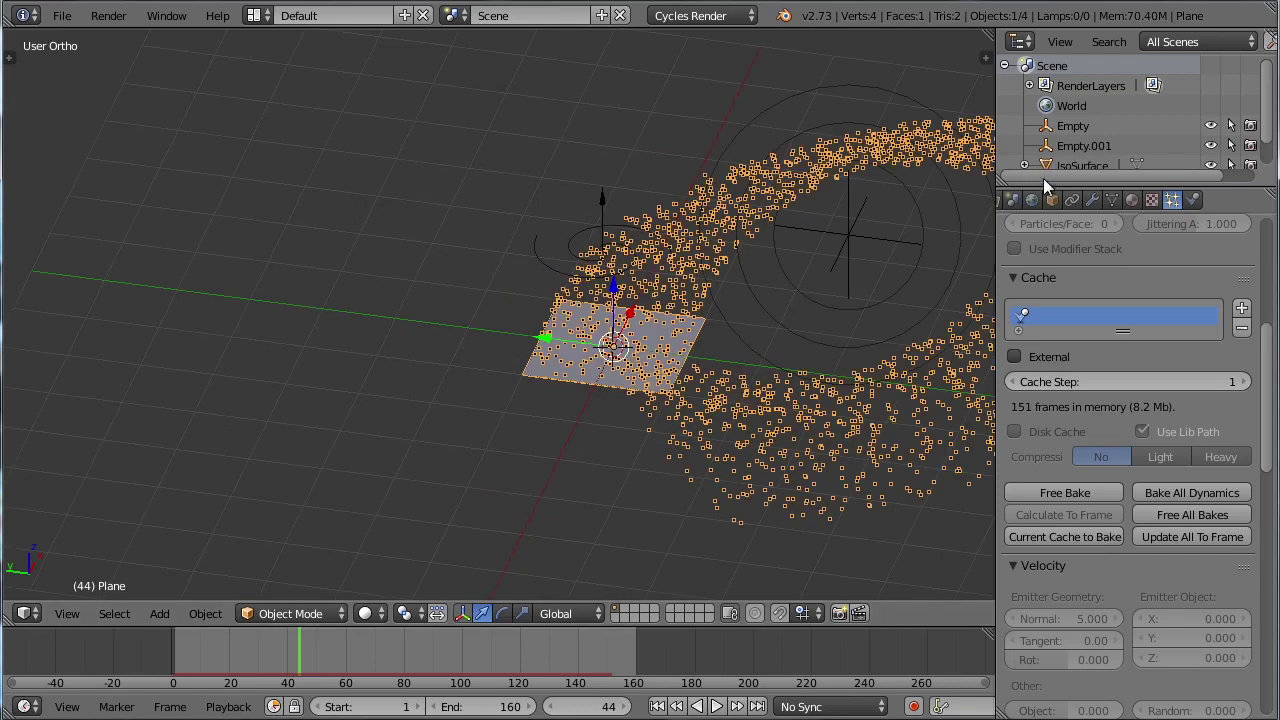
- Select the IsoSurface object and add a surface entry to its CubeSurfer settings
scroll(1070, 165, down, 2)
click(1081, 139)
click(1052, 200)
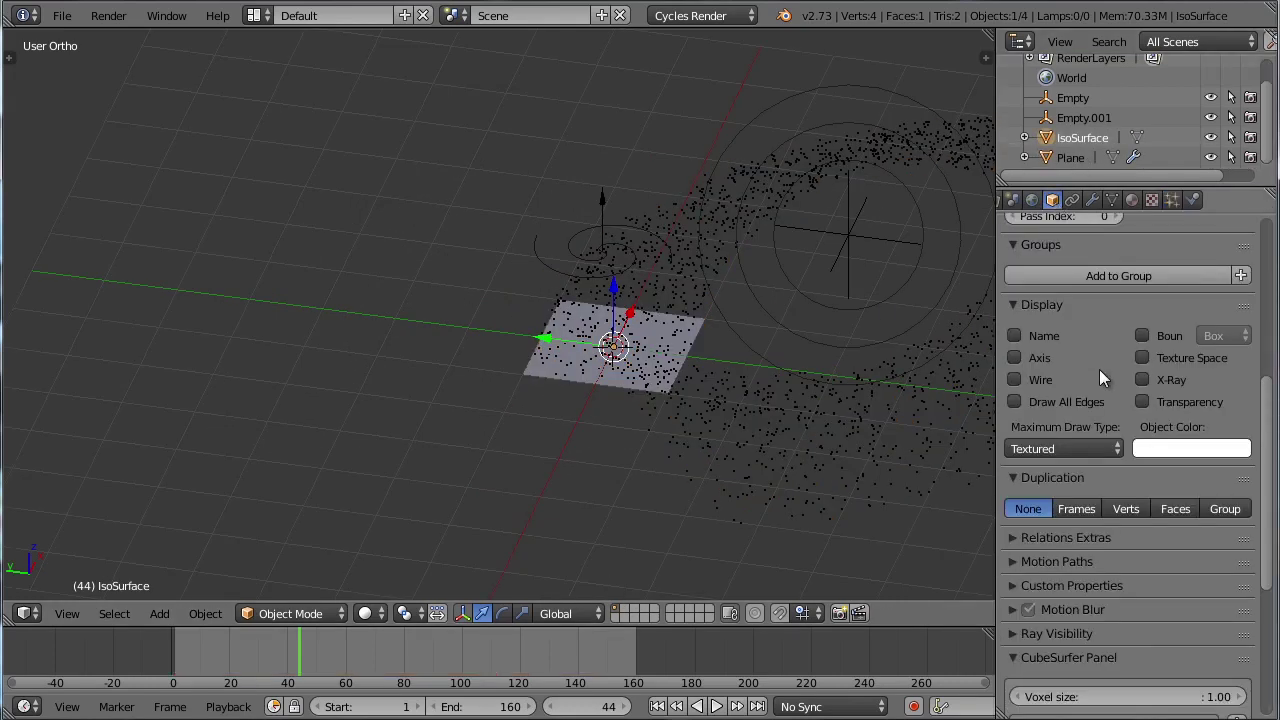
scroll(1123, 423, down, 7)
click(1236, 433)
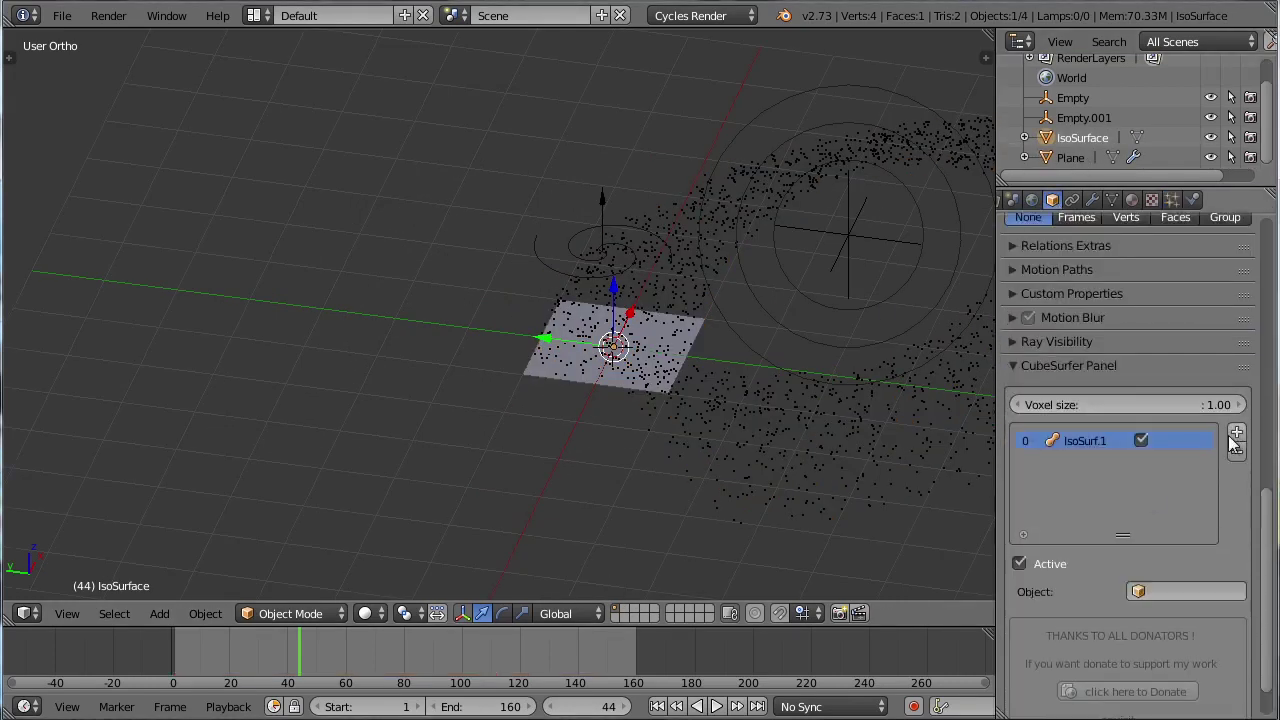
- Assign Plane as the CubeSurfer entry's source object and ParticleSystem as its particles
click(1201, 592)
click(1100, 452)
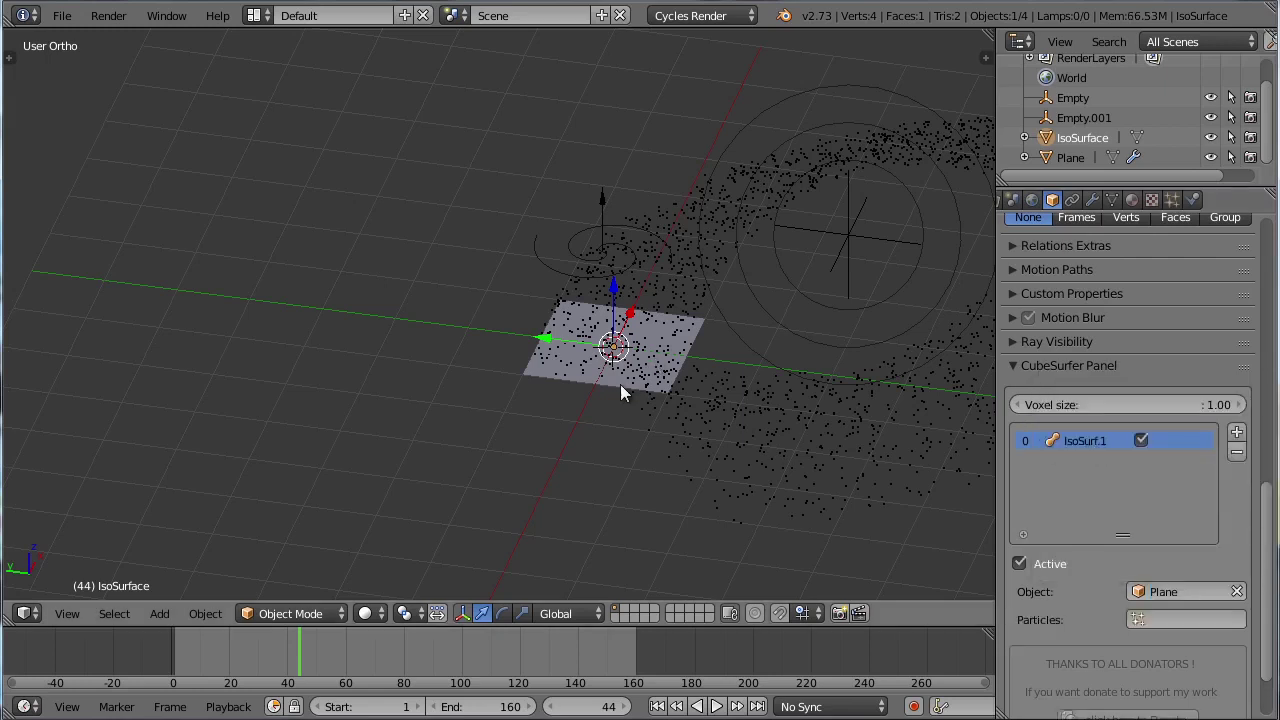
scroll(574, 414, down, 2)
key(alt+a)
key(Escape)
middle_drag(574, 414, 630, 398)
click(1176, 621)
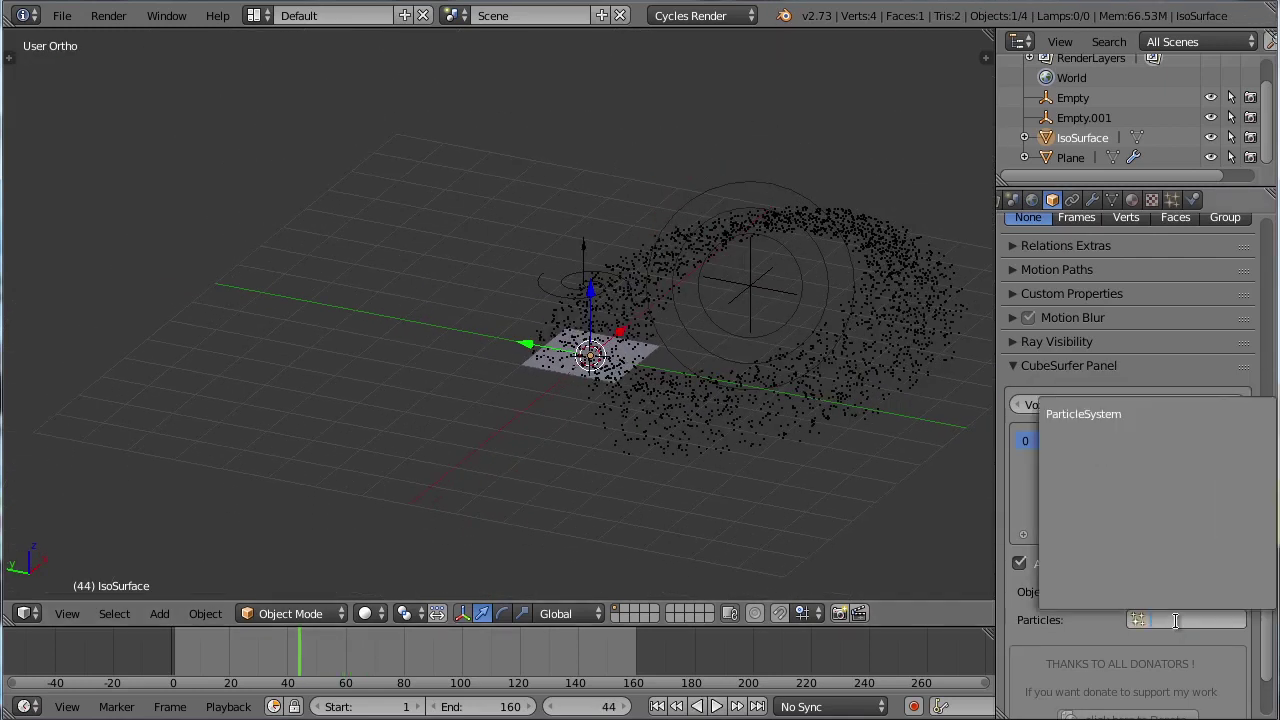
click(1100, 415)
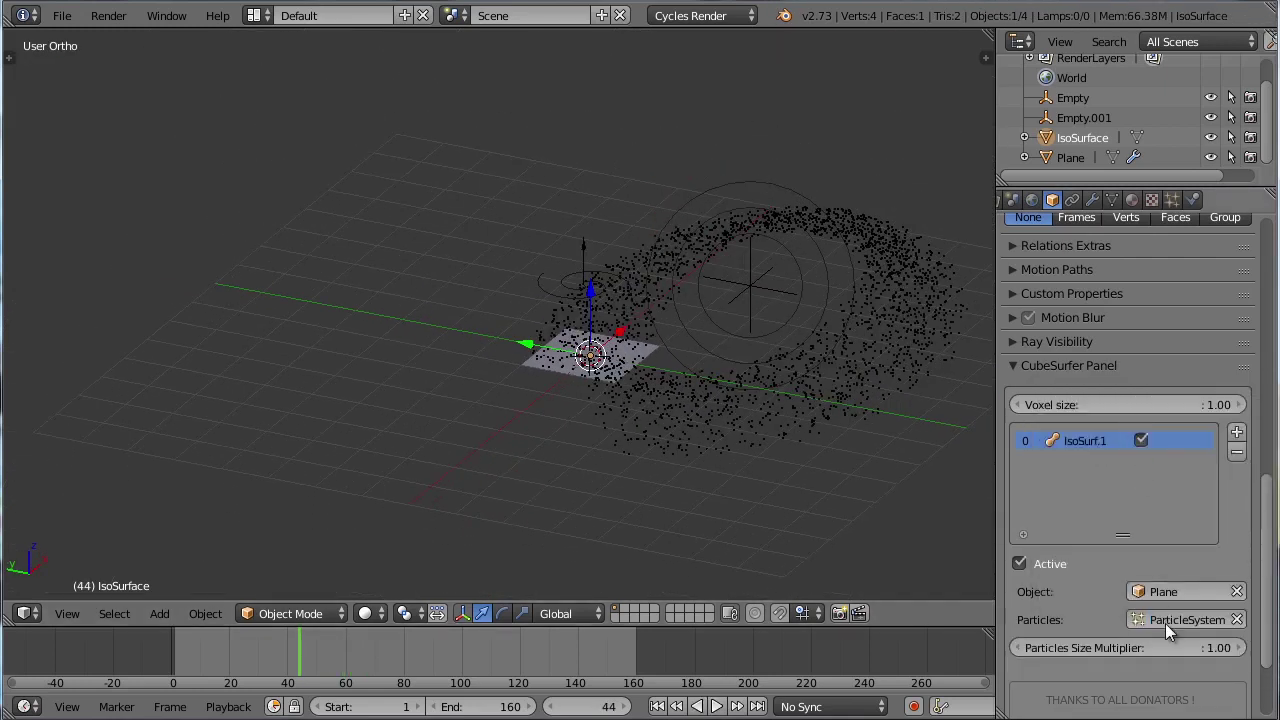
- Play the animation from the first frame and examine the mesh generated around the particles up close
click(175, 652)
key(alt+a)
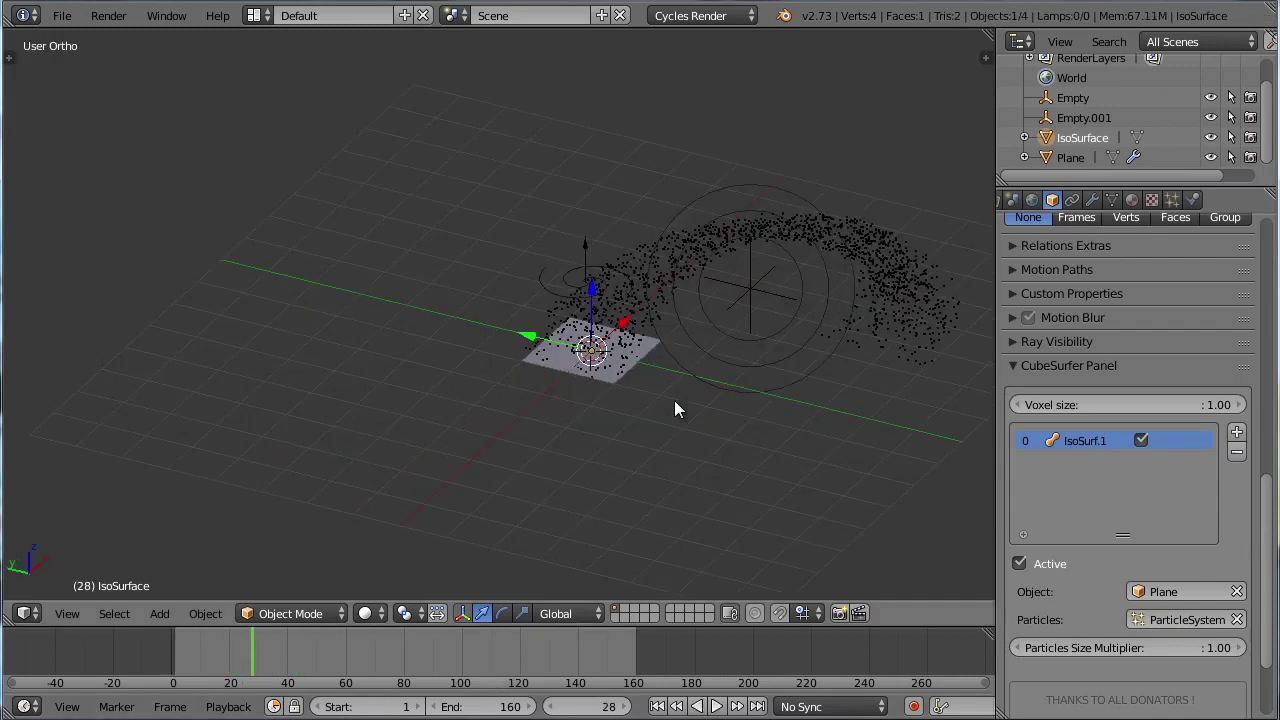
key(alt+a)
scroll(674, 400, up, 4)
shift+middle_drag(815, 430, 484, 362)
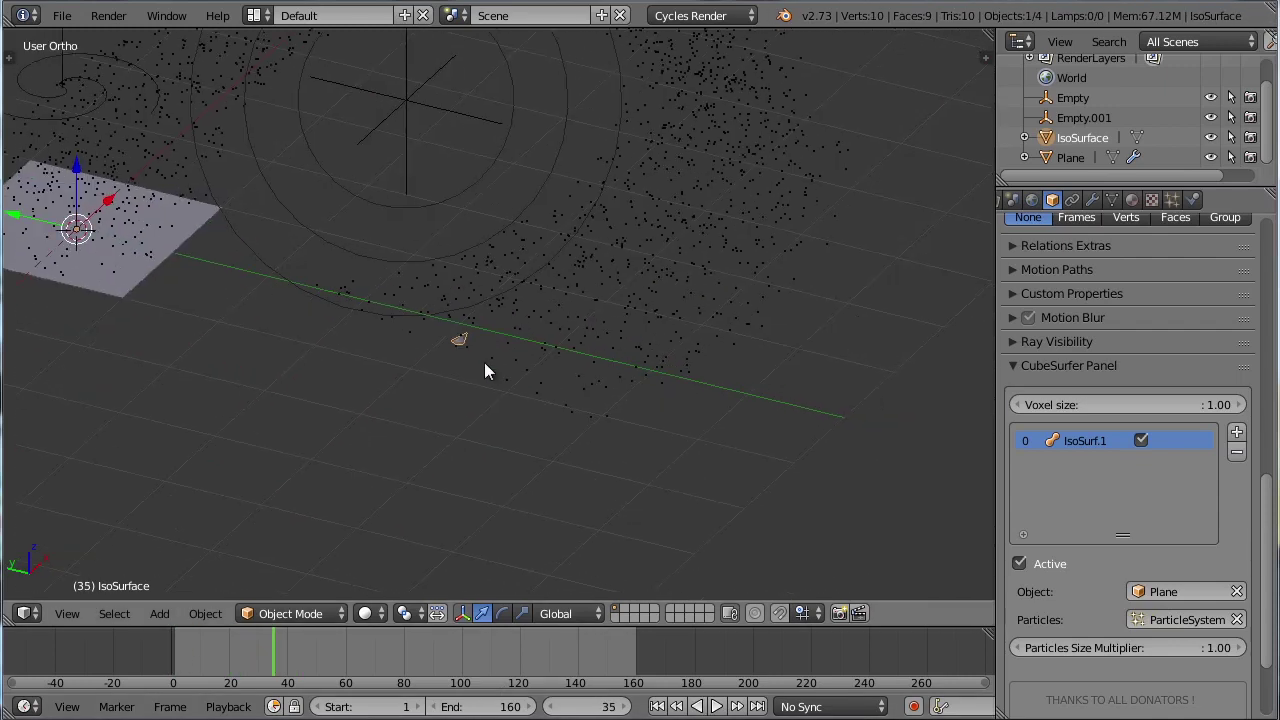
shift+middle_drag(251, 326, 401, 374)
scroll(470, 350, down, 3)
shift+middle_drag(505, 331, 562, 368)
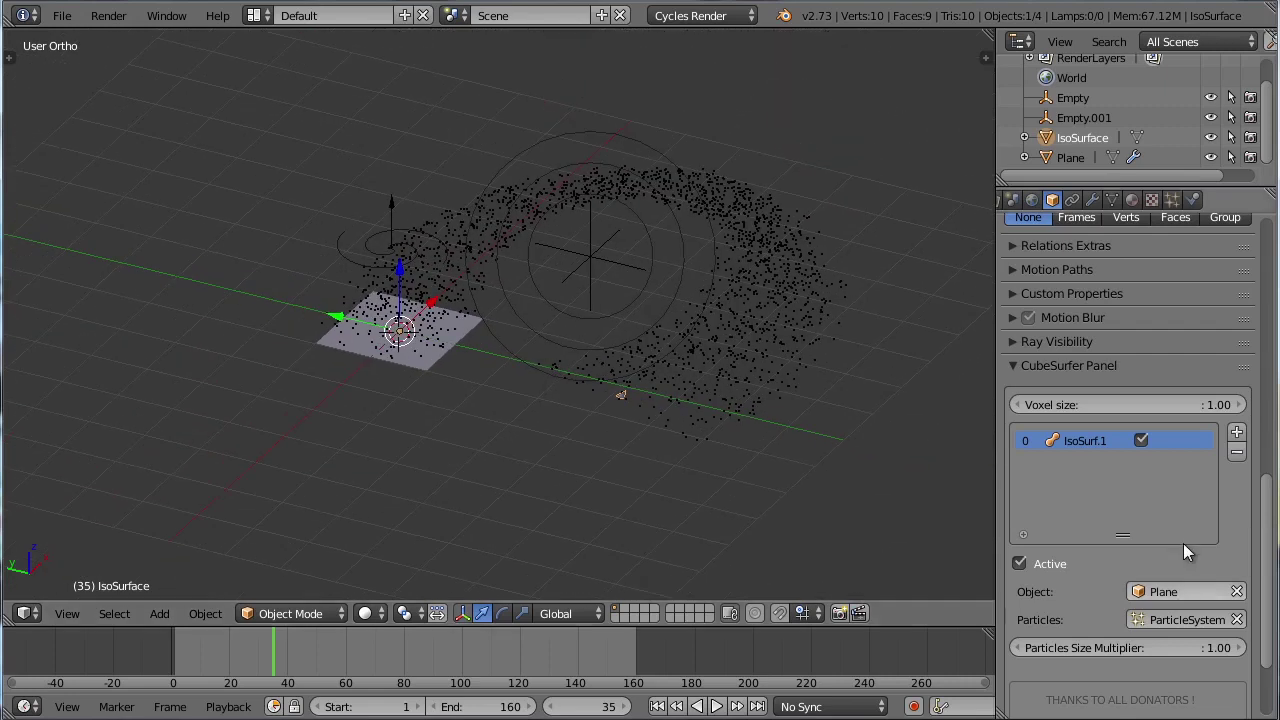
- Set the CubeSurfer voxel size to 0.50 and play the animation to check the mesh
key(Return)
key(alt+a)
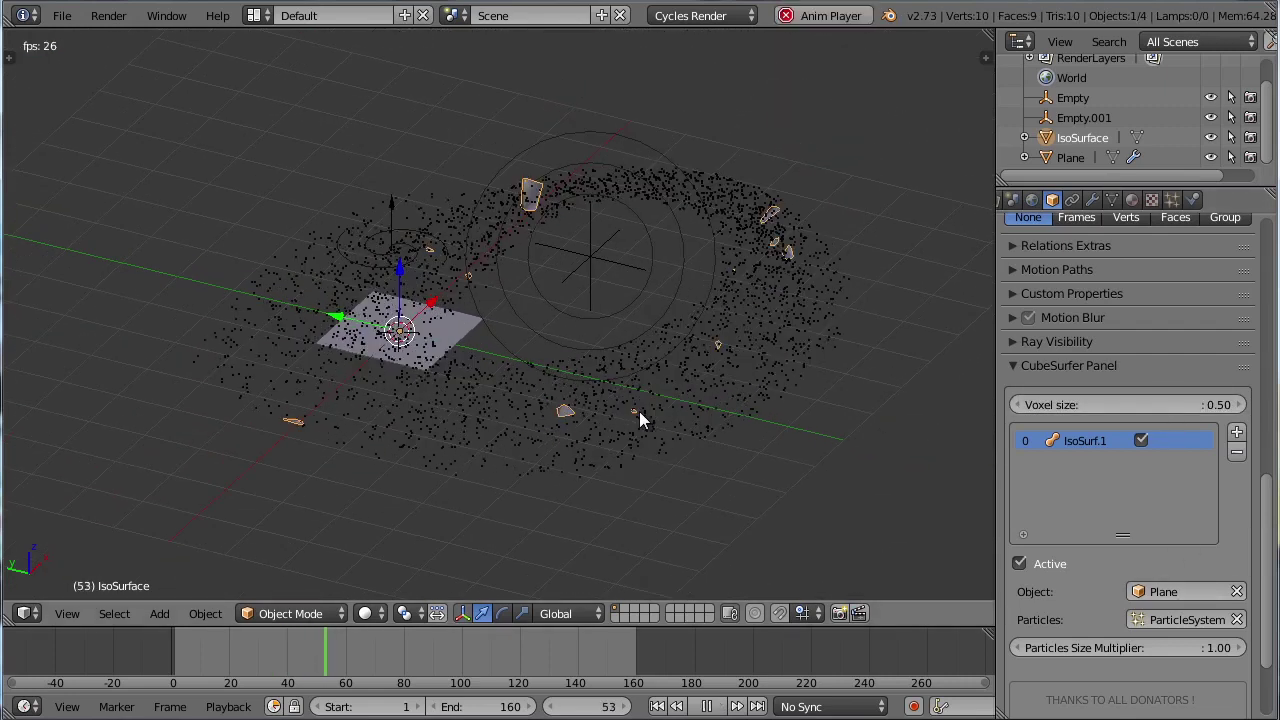
key(alt+a)
- Reduce the CubeSurfer voxel size to 0.25 and preview the generated mesh
click(1173, 404)
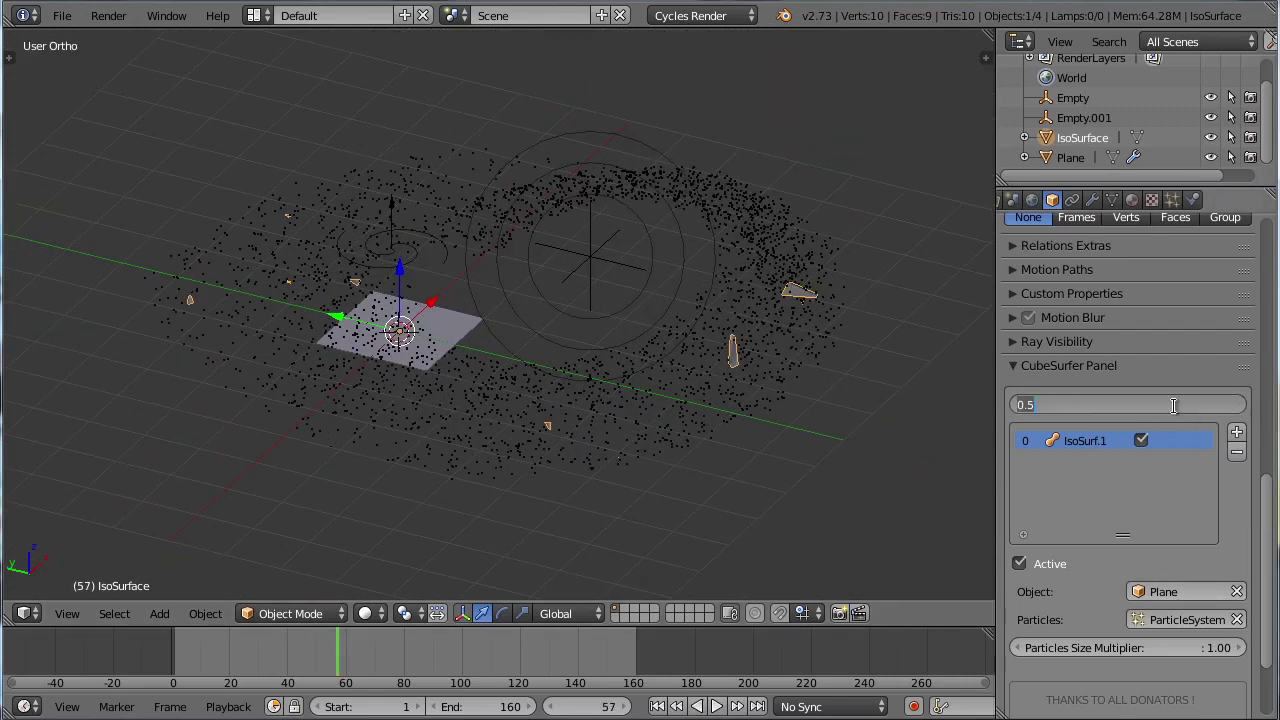
key(alt+a)
key(alt+a)
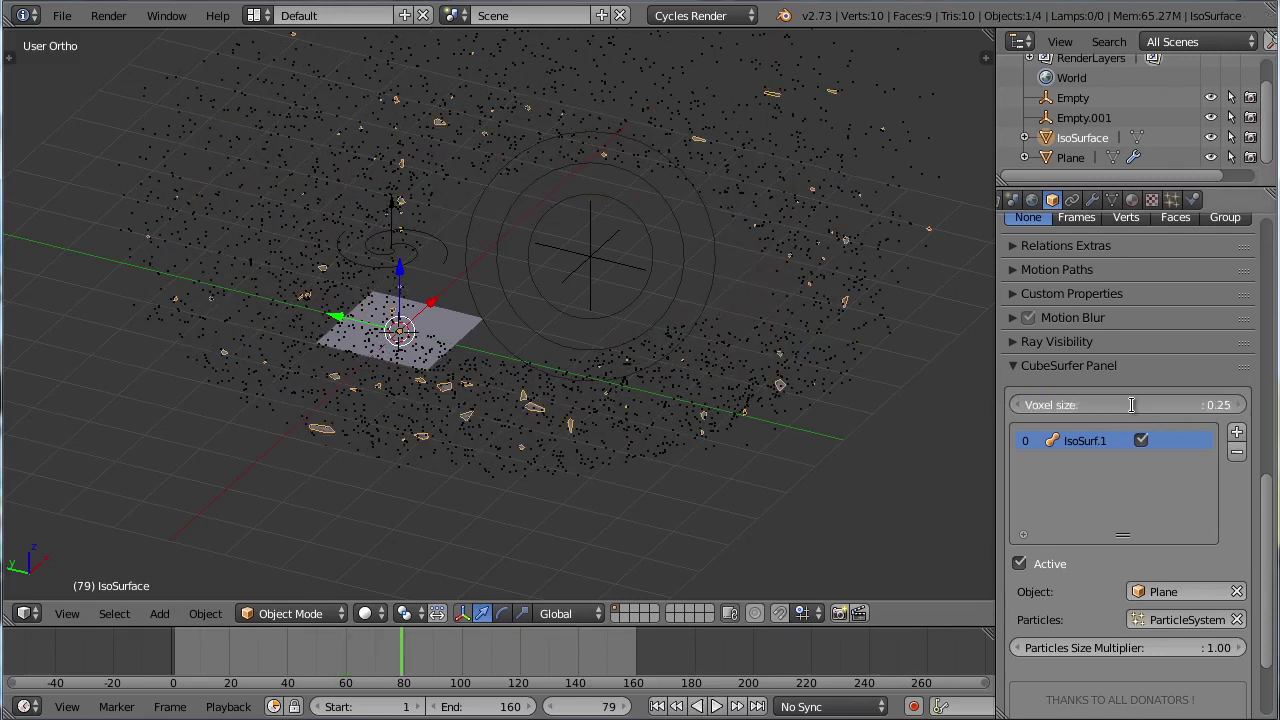
- Lower the CubeSurfer voxel size to 0.10 and play the animation briefly
key(Return)
key(alt+a)
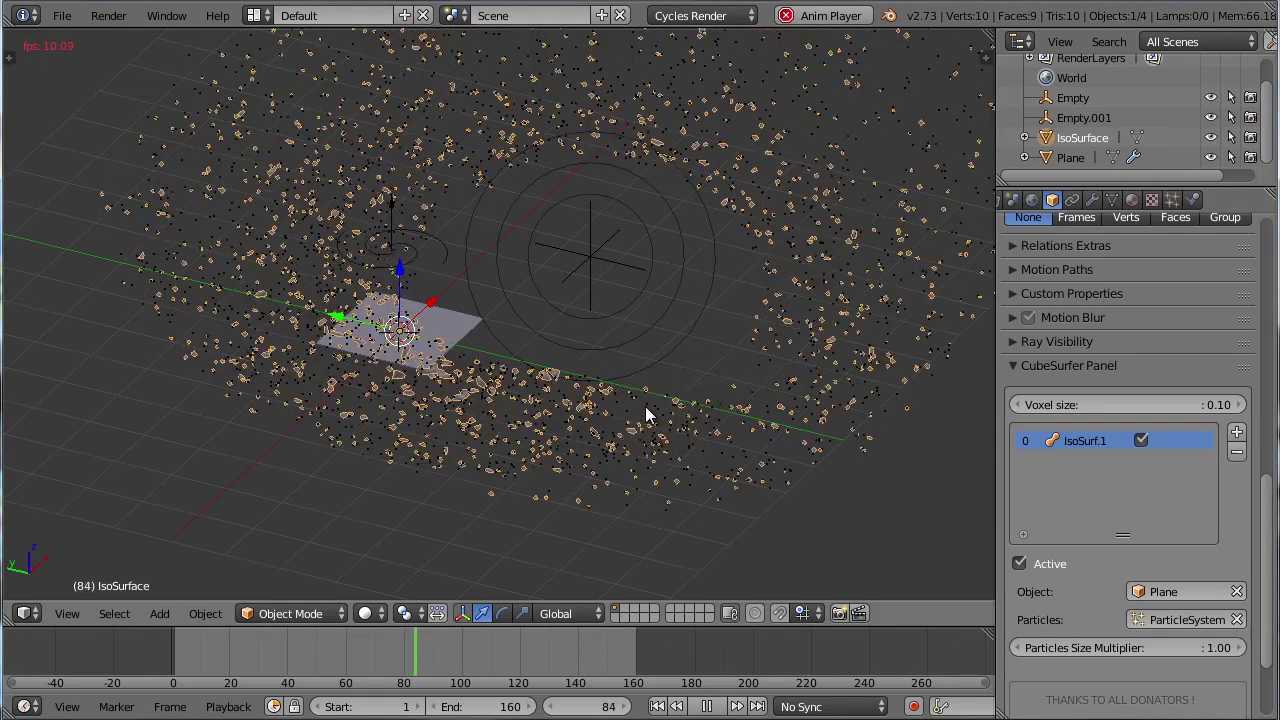
key(alt+a)
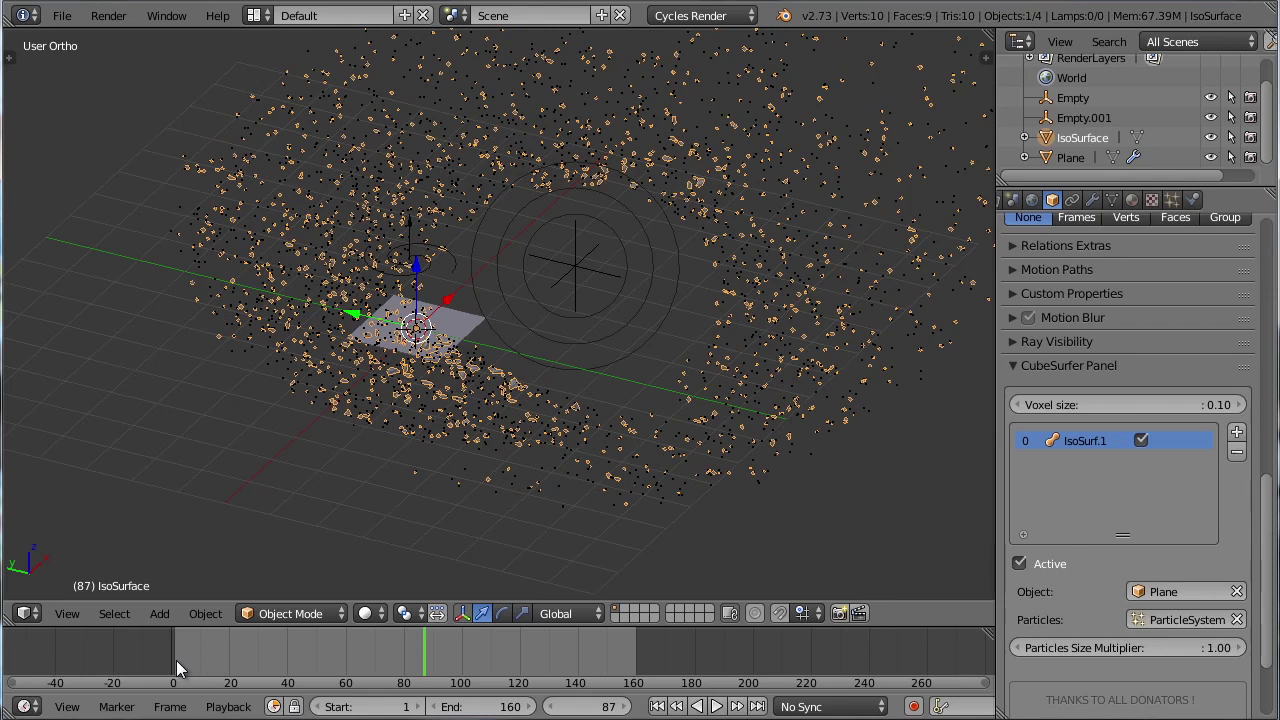
- Review the plane's particle physics size, set the IsoSurface's Particles Size Multiplier to 5, and start playback
right_click(455, 335)
click(1174, 201)
scroll(1100, 480, down, 8)
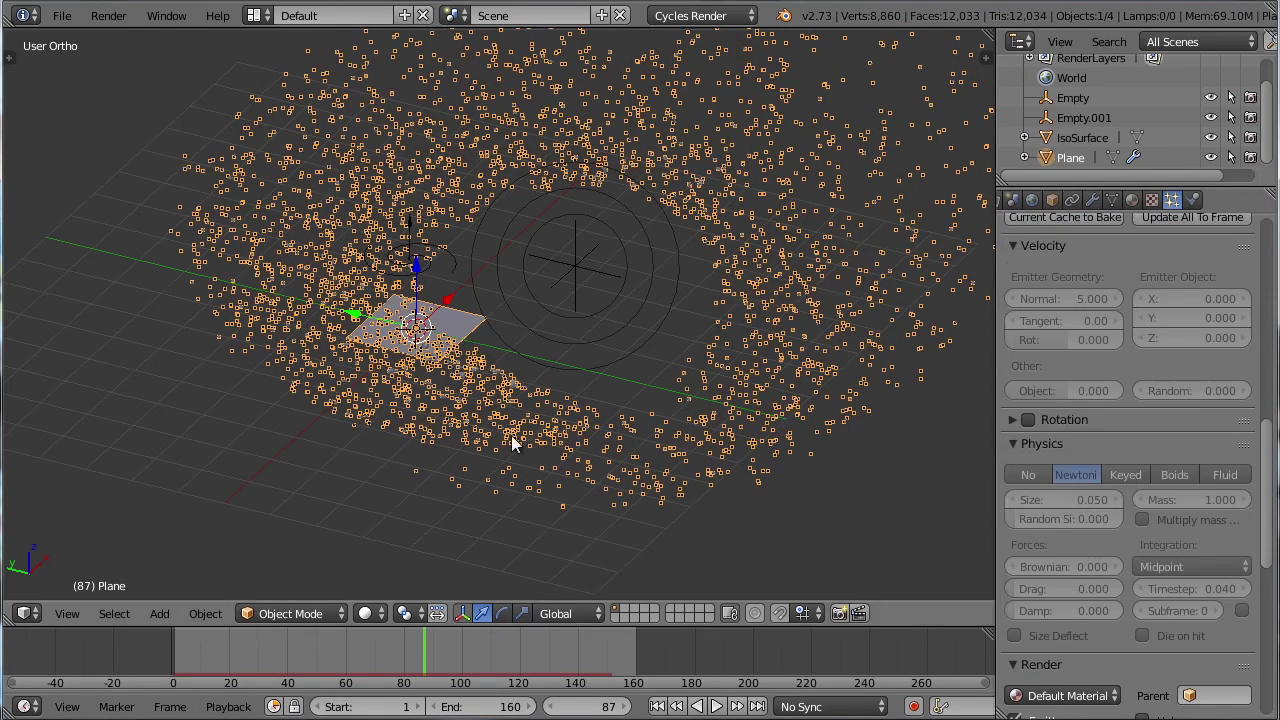
right_click(704, 404)
click(1051, 199)
scroll(1147, 514, down, 3)
click(1130, 568)
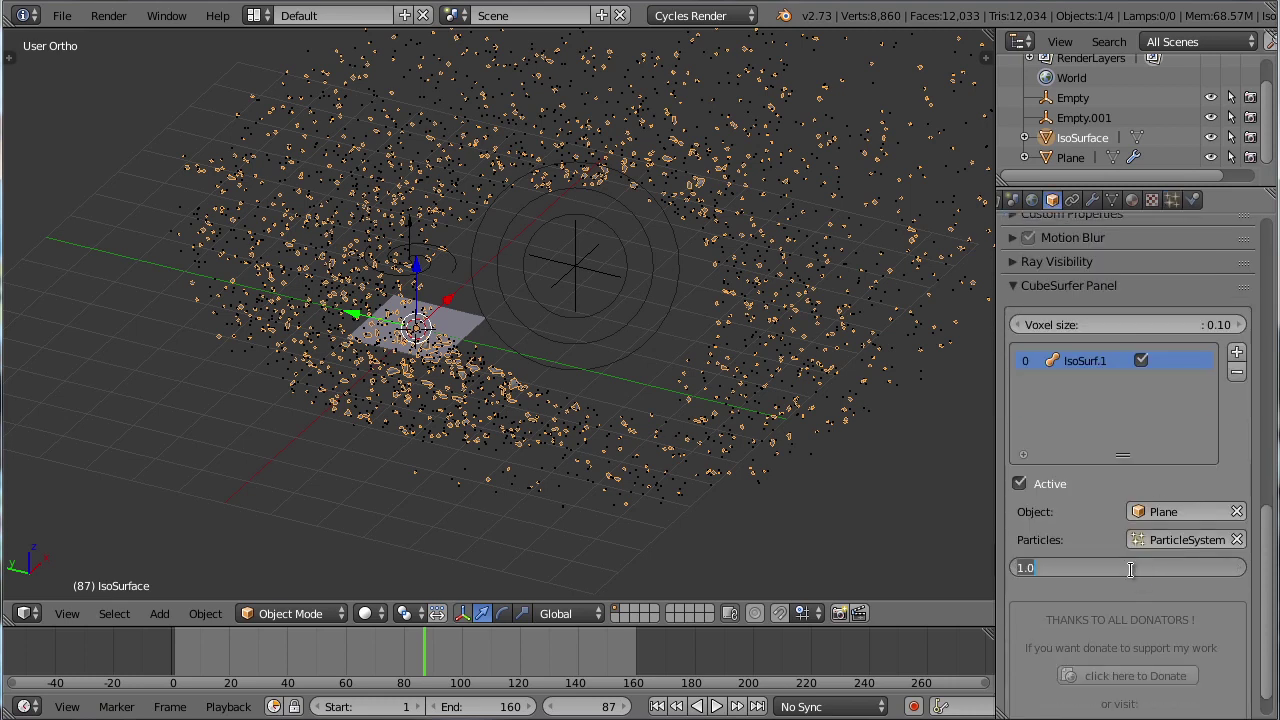
text(5)
key(Return)
key(alt+a)
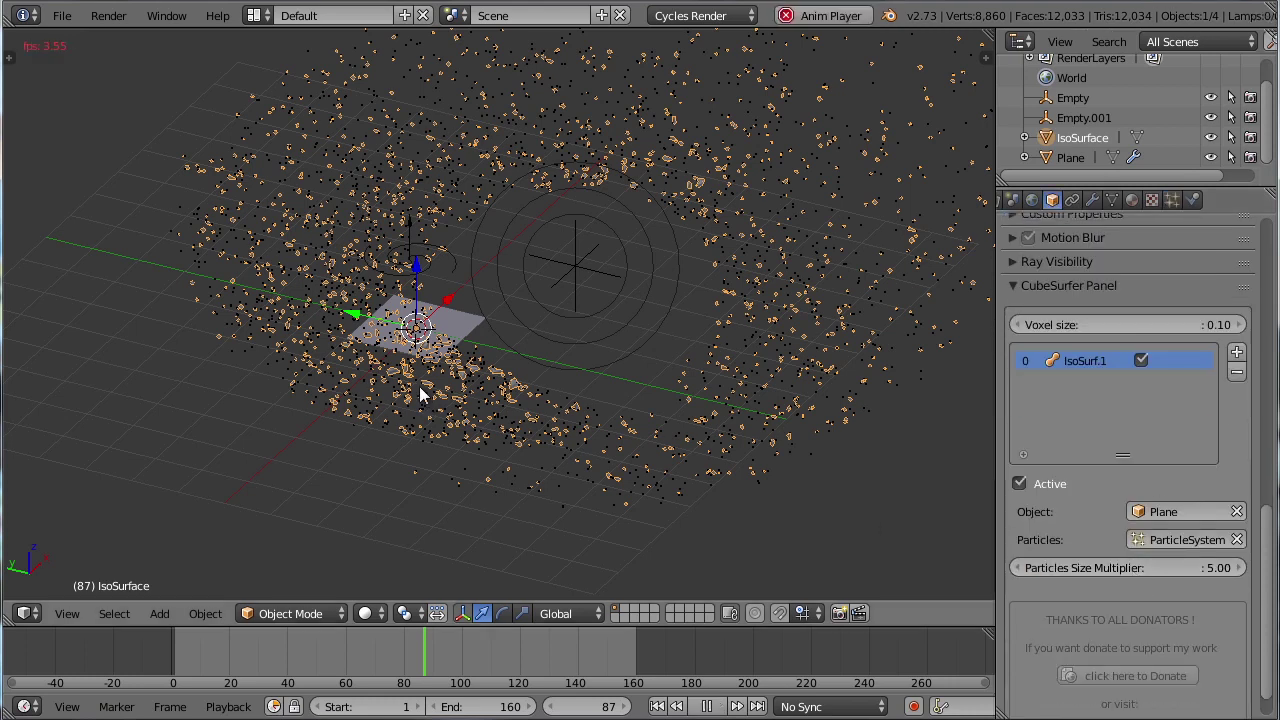
- Stop the playback and return the timeline to its first frame
key(alt+a)
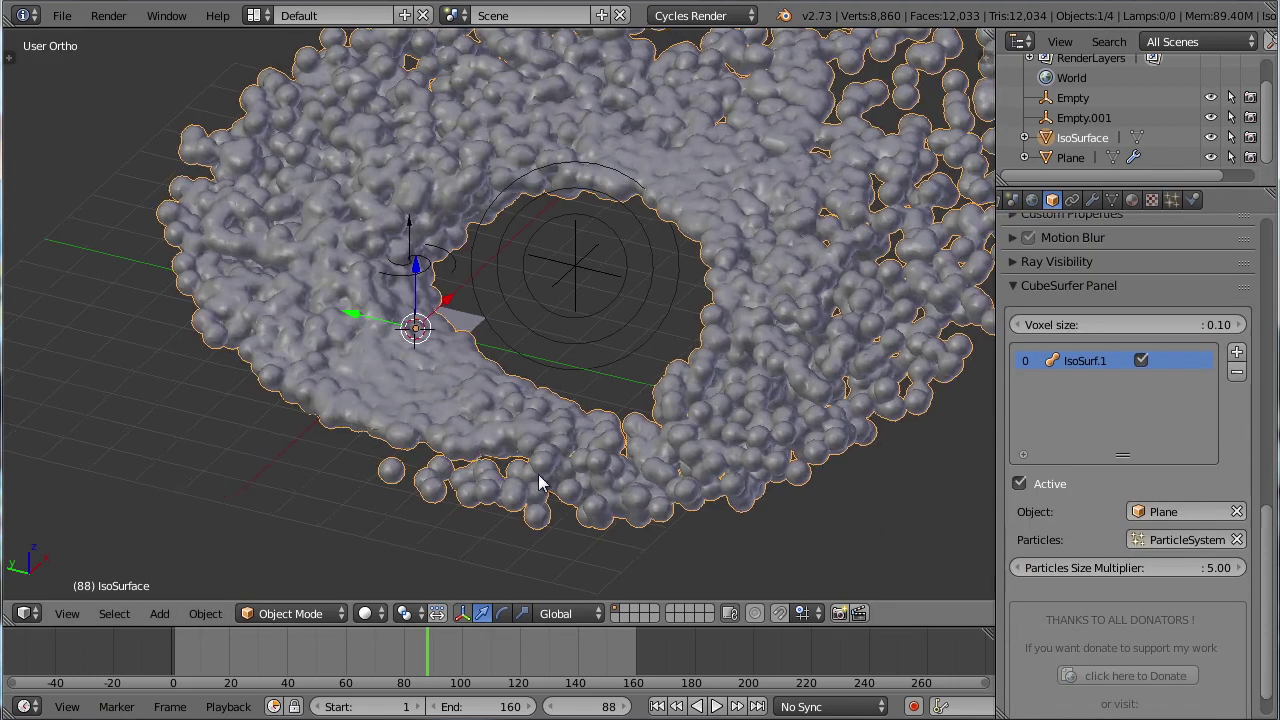
middle_drag(540, 481, 582, 432)
click(175, 660)
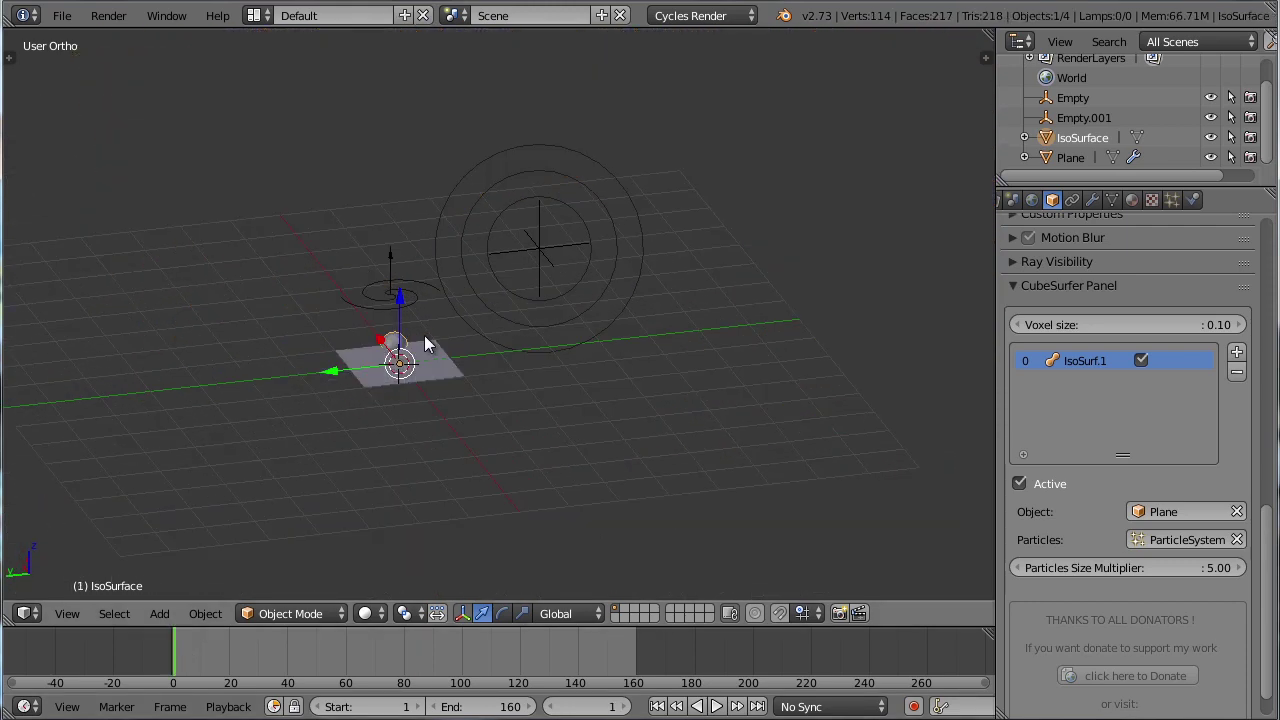
middle_drag(424, 335, 460, 447)
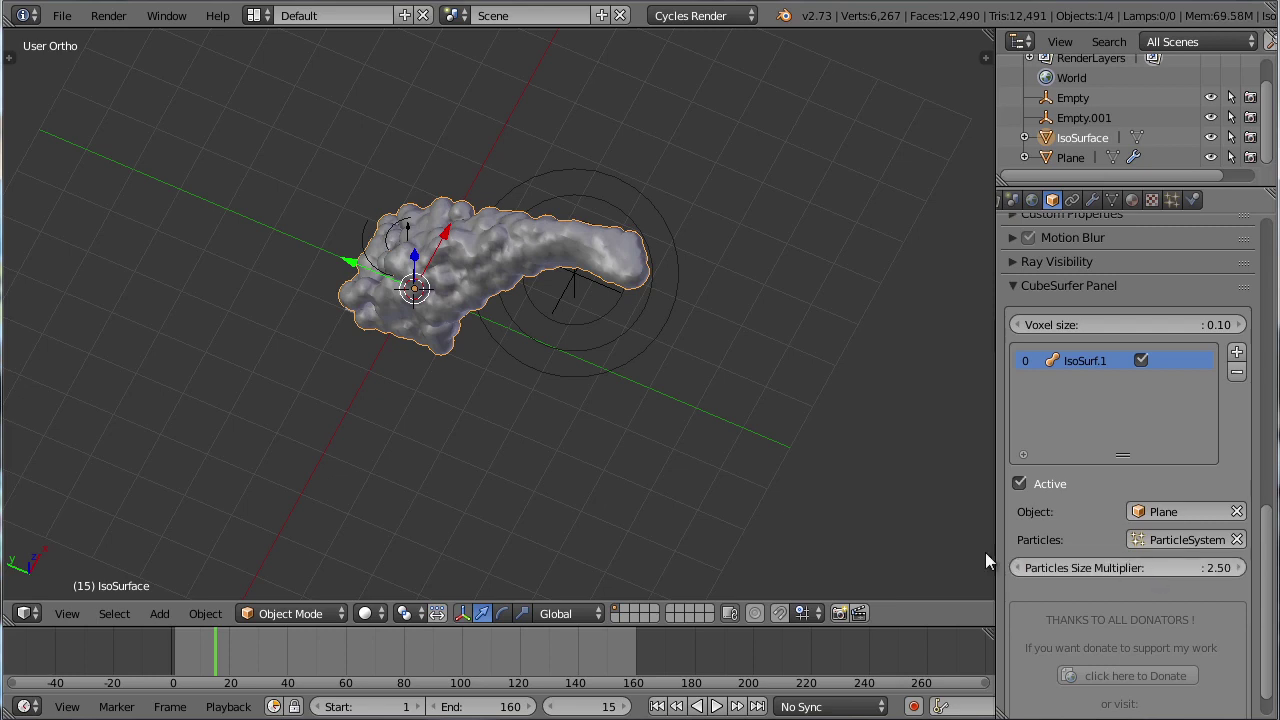
- Set the IsoSurface's Particles Size Multiplier to 3.5
middle_drag(656, 393, 631, 312)
scroll(631, 345, up, 6)
scroll(886, 449, down, 3)
click(1189, 571)
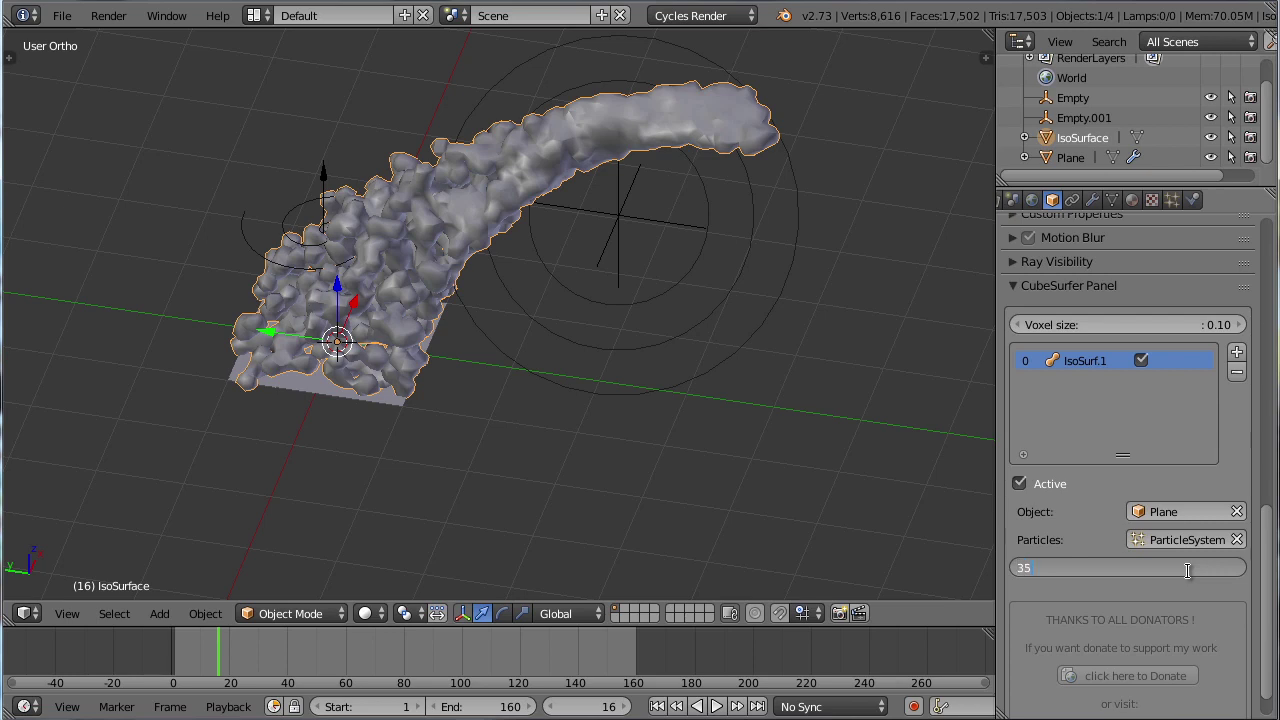
text(3.5)
key(Return)
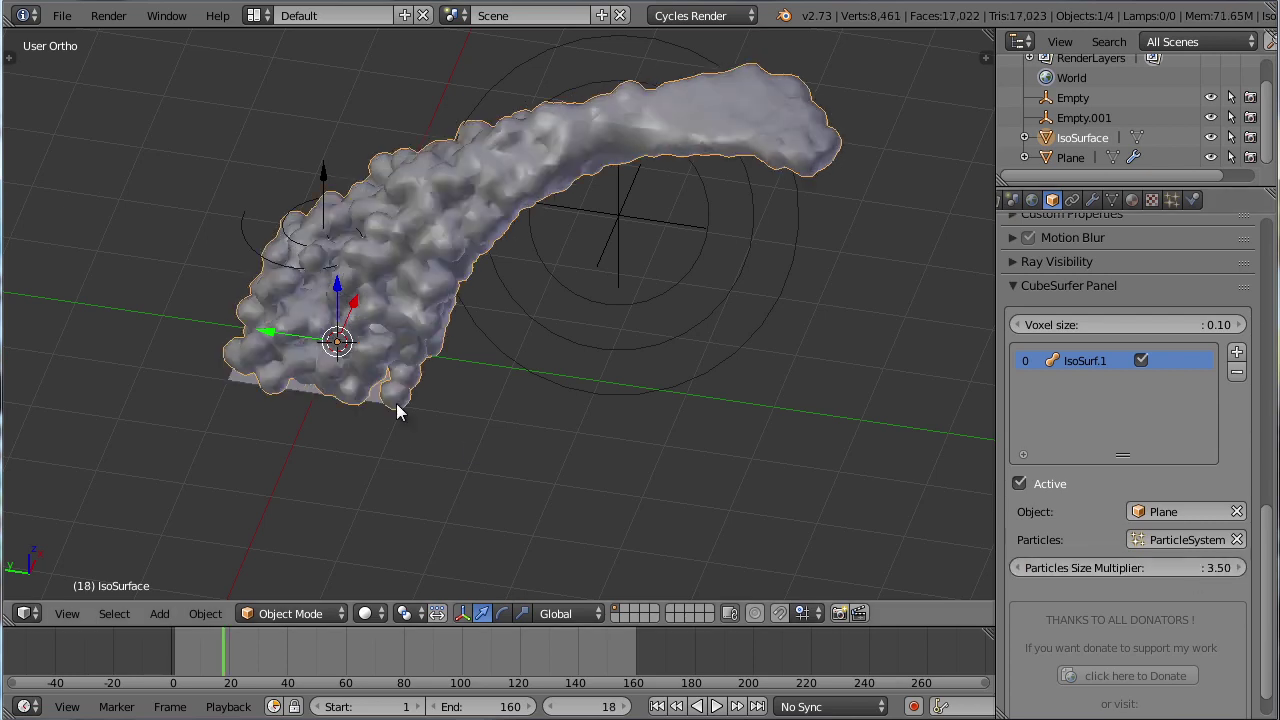
- Examine the IsoSurface mesh up to frame 80, and move back through the timeline to frame 59
scroll(549, 366, down, 4)
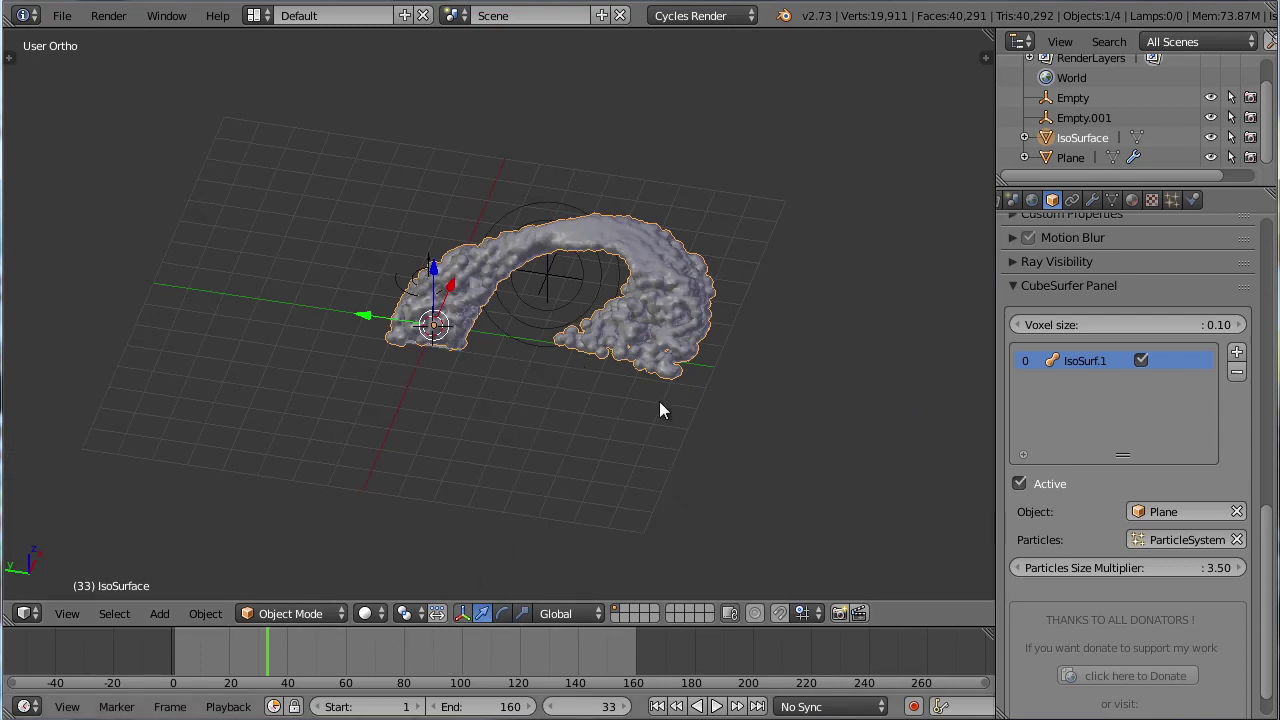
scroll(657, 420, up, 5)
scroll(716, 474, down, 5)
middle_drag(716, 474, 540, 500)
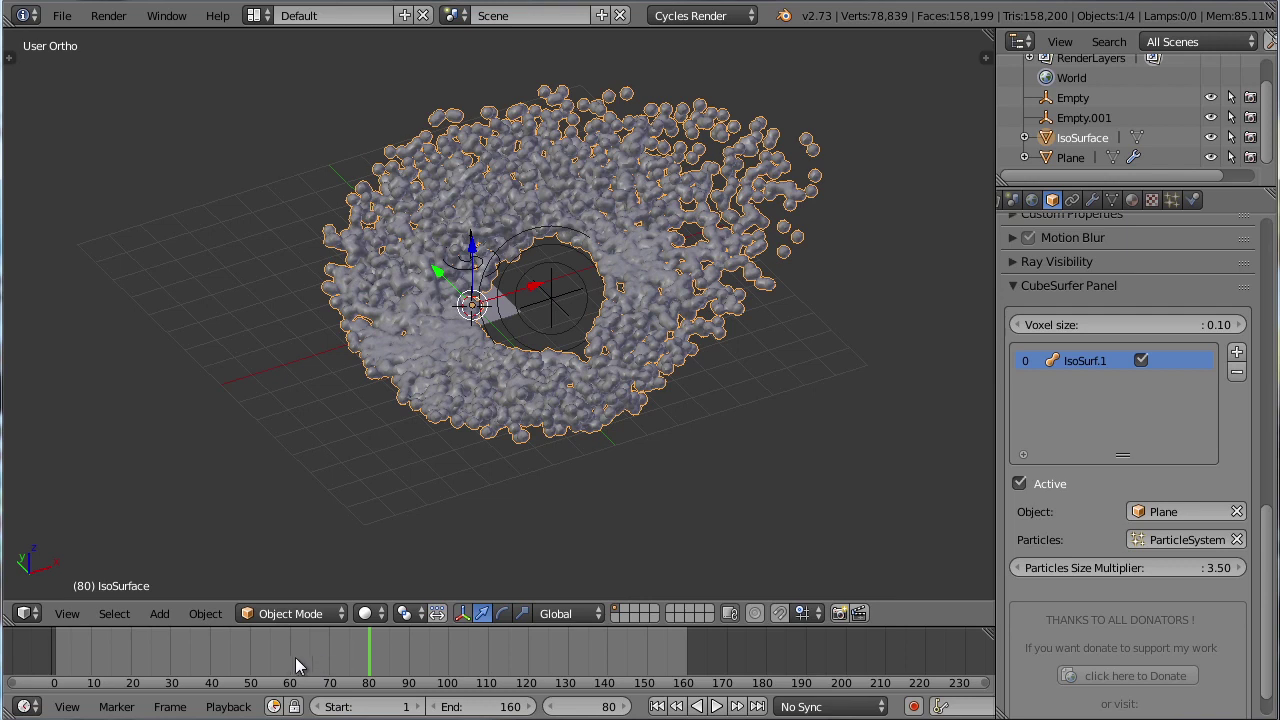
key(shift+Down)
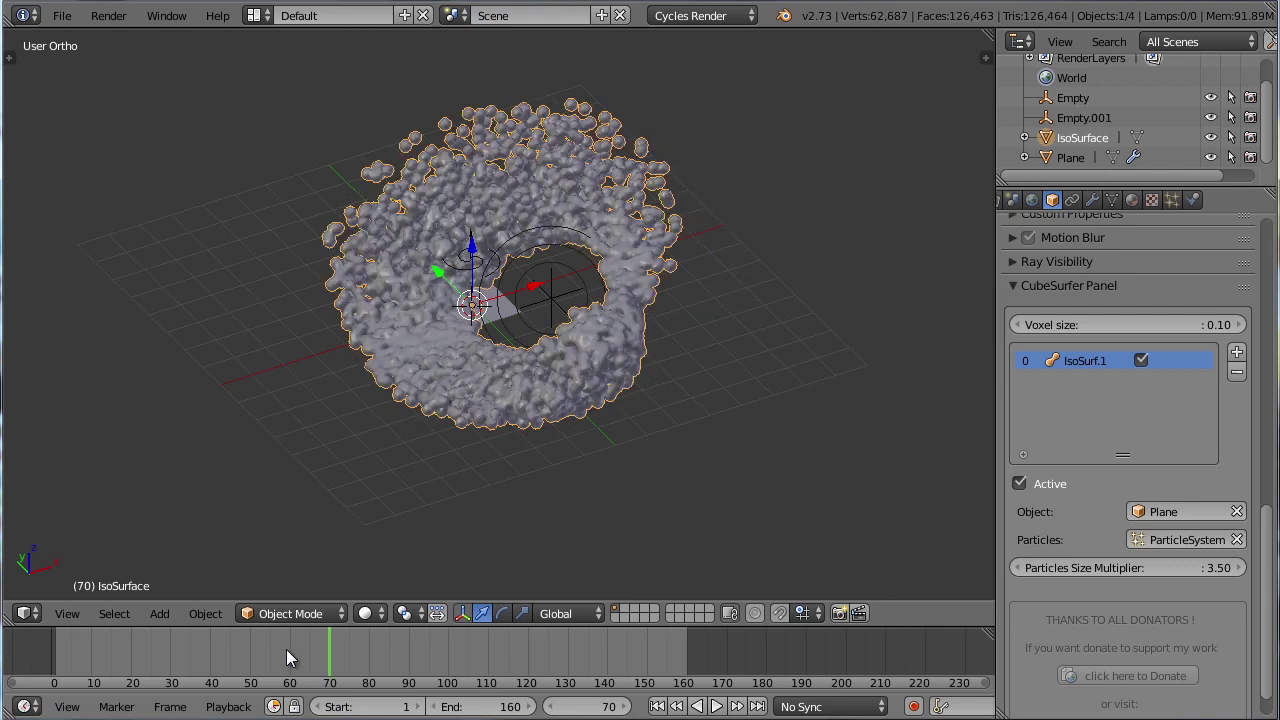
alt+scroll(286, 649, up, 11)
scroll(500, 371, up, 7)
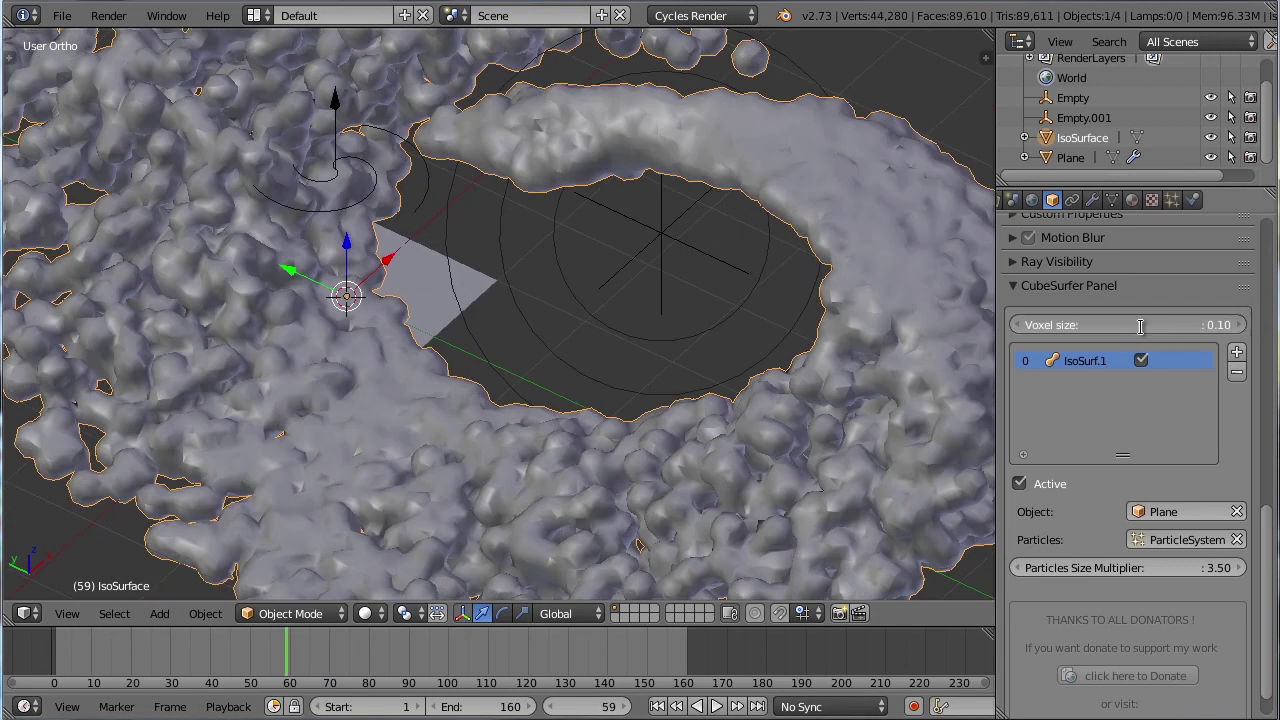
- Try a CubeSurfer voxel size of 0.05, and change frames to recalculate the mesh
scroll(563, 394, down, 3)
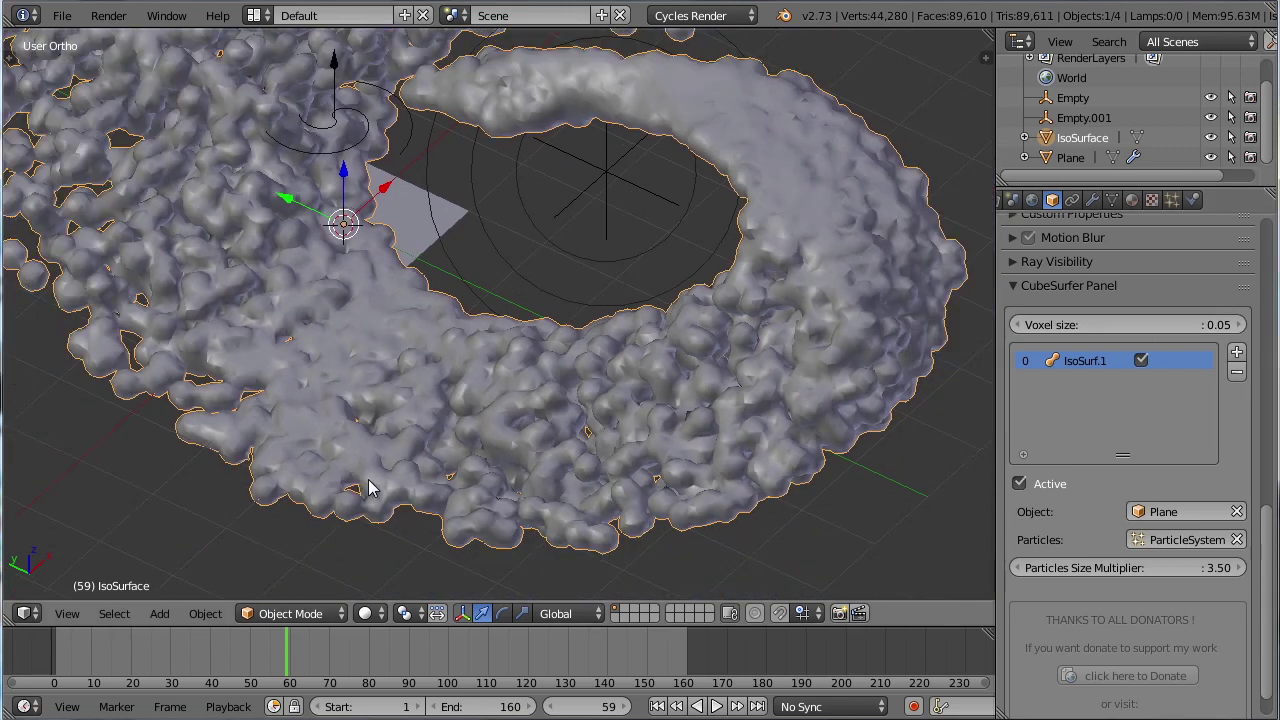
key(Right)
scroll(595, 403, up, 3)
scroll(520, 338, down, 4)
- Restore the CubeSurfer voxel size to 0.10 and refresh the mesh at frame 60
mouse_move(1128, 325)
mouse_down()
mouse_move(1160, 325)
mouse_move(1110, 325)
mouse_up()
key(Right)
scroll(654, 394, up, 1)
scroll(654, 394, down, 1)
scroll(436, 368, down, 1)
alt+scroll(436, 368, up, 1)
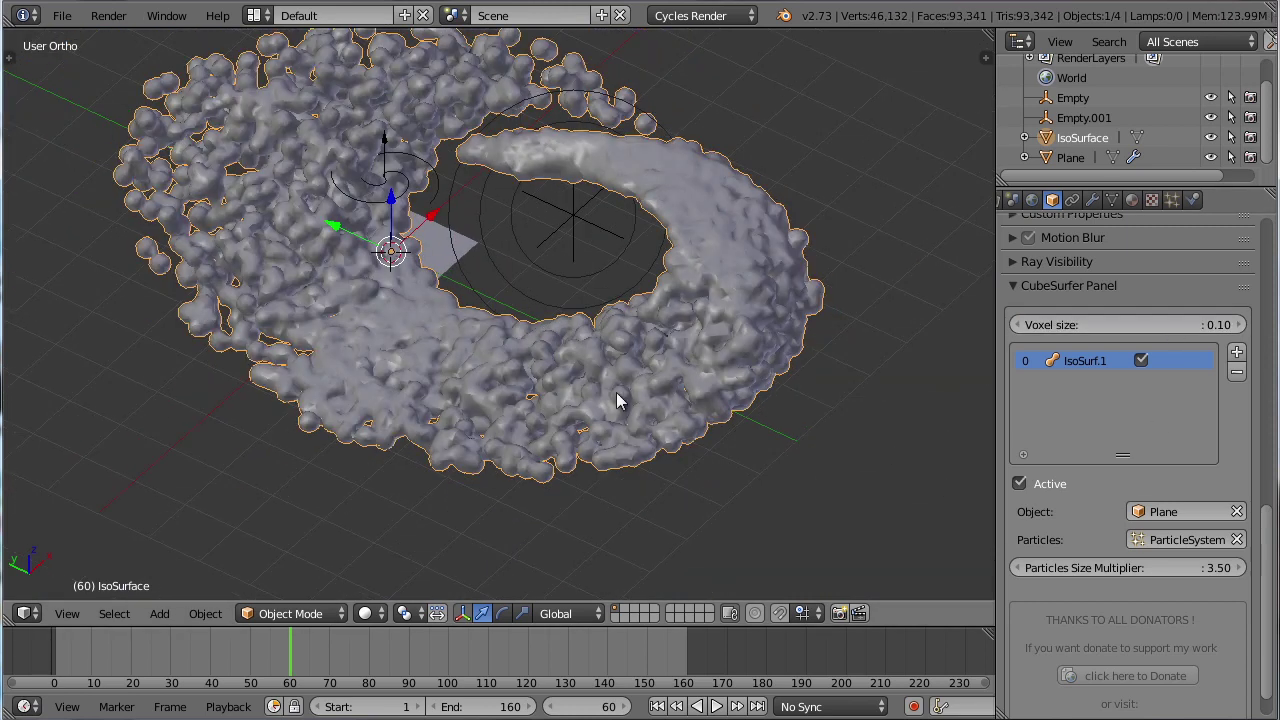
- Add a Smooth modifier to the IsoSurface object and set its Repeat to 20
middle_drag(645, 441, 545, 395)
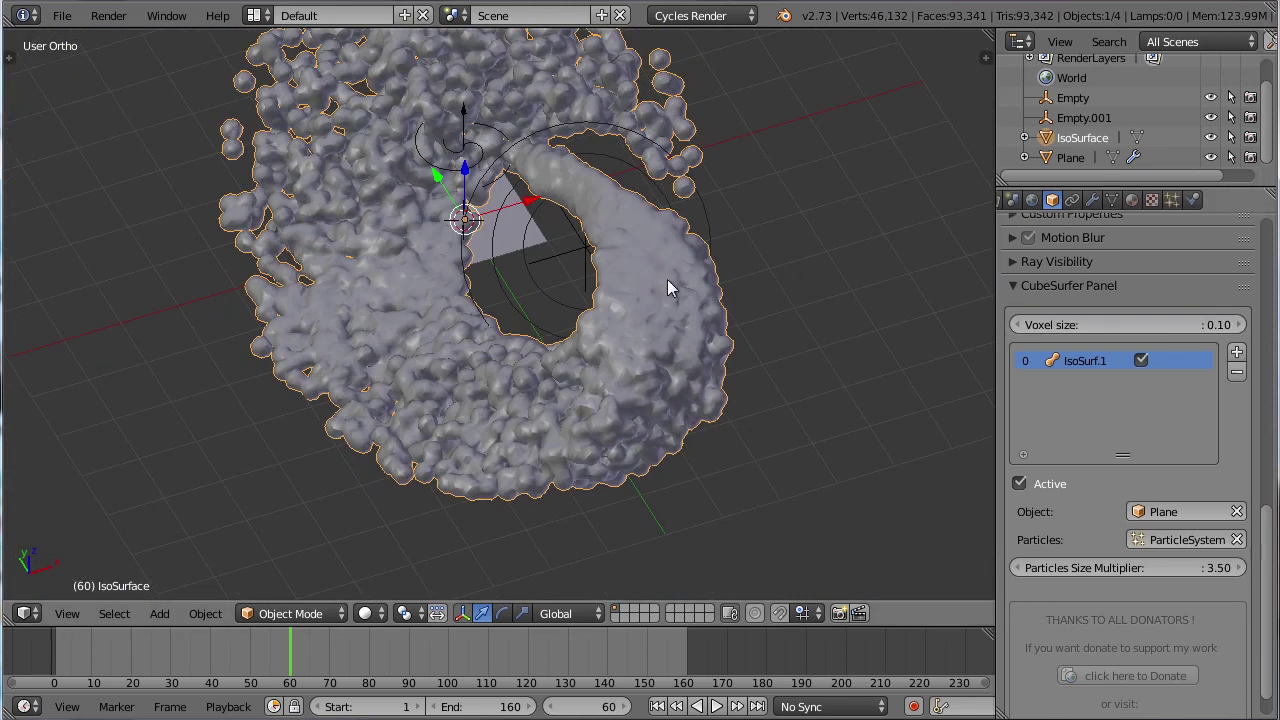
click(1133, 203)
click(1094, 201)
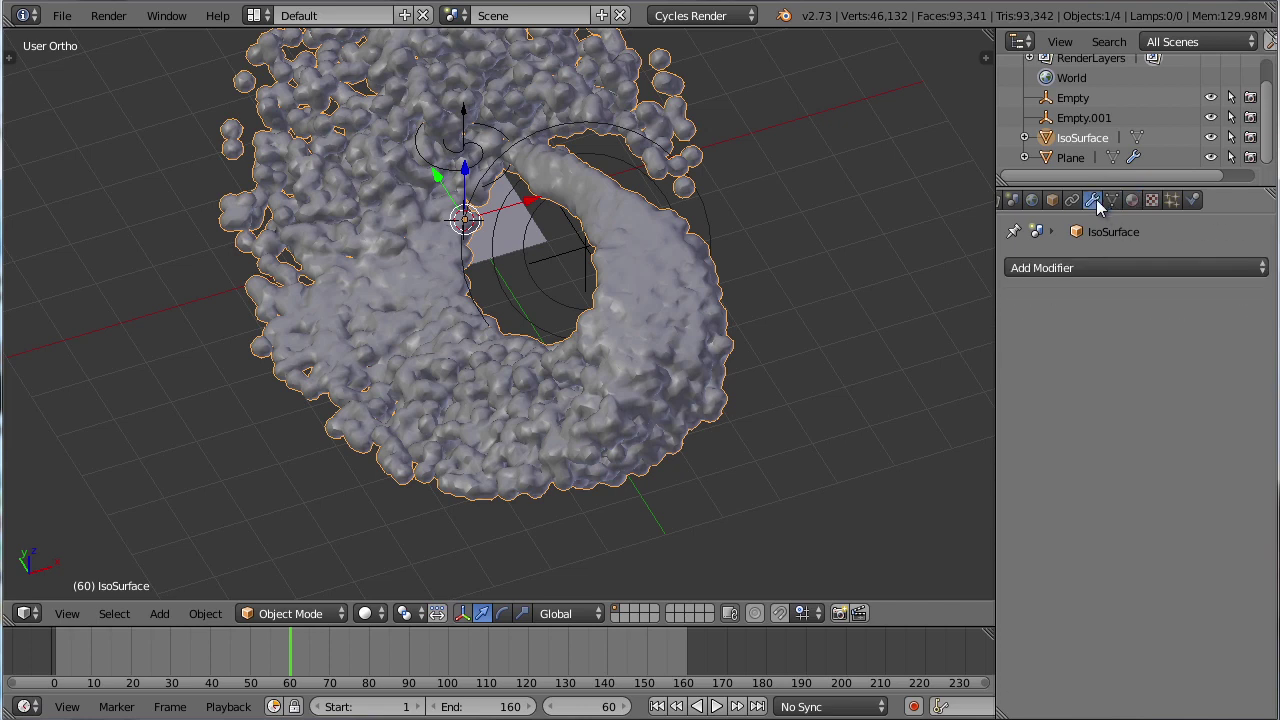
click(1091, 268)
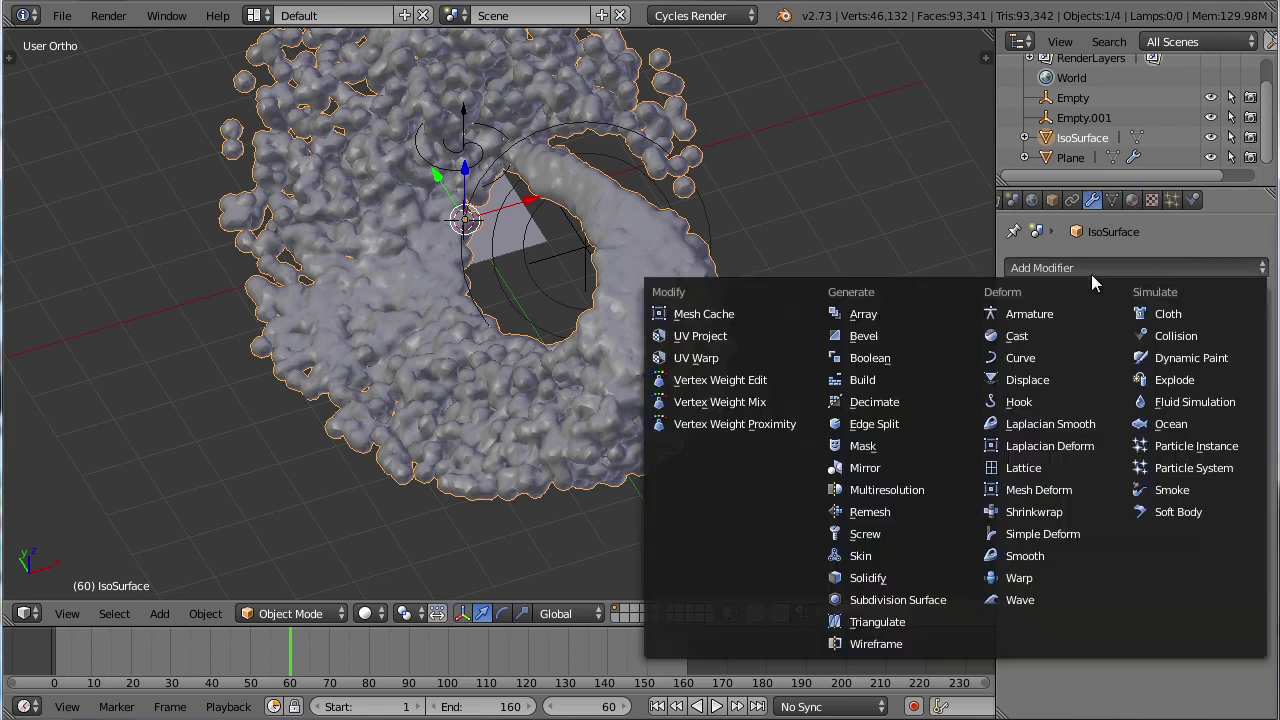
click(1025, 557)
click(1171, 385)
text(20)
key(Return)
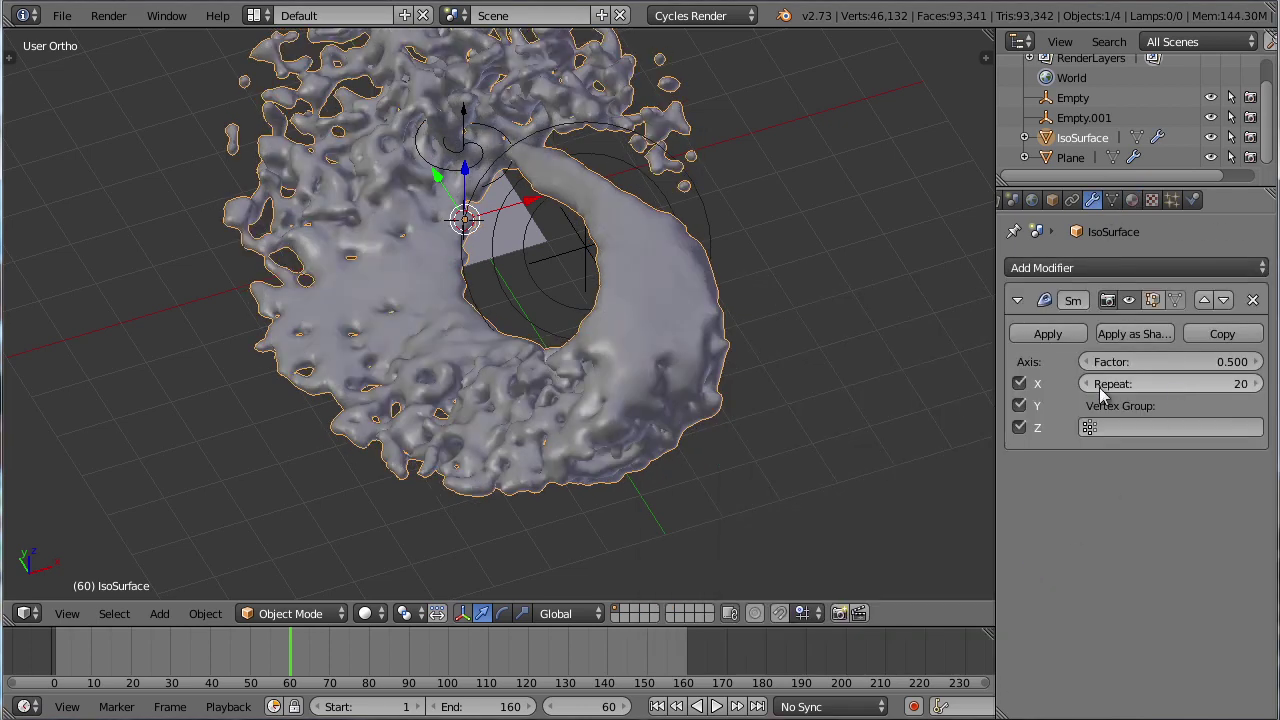
- Play the animation from the first frame, and examine the smoothed mesh further along the timeline in different view and shading modes
middle_drag(620, 440, 430, 400)
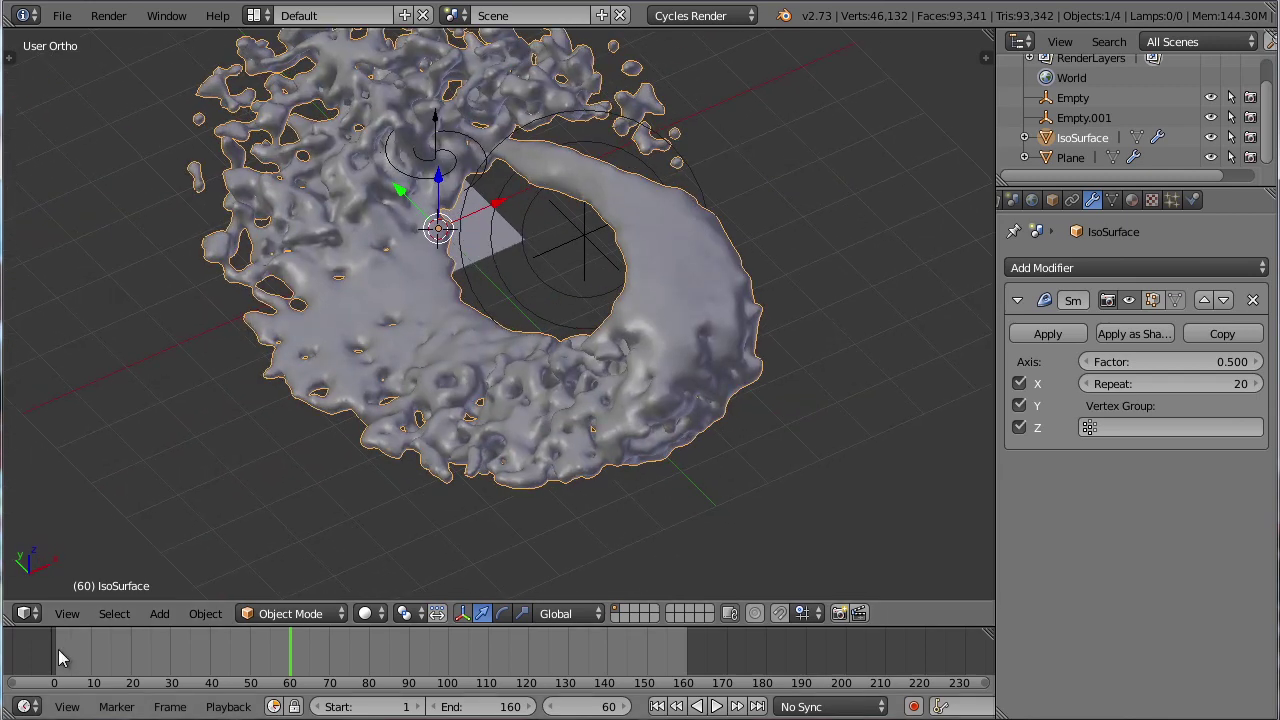
click(58, 649)
key(alt+a)
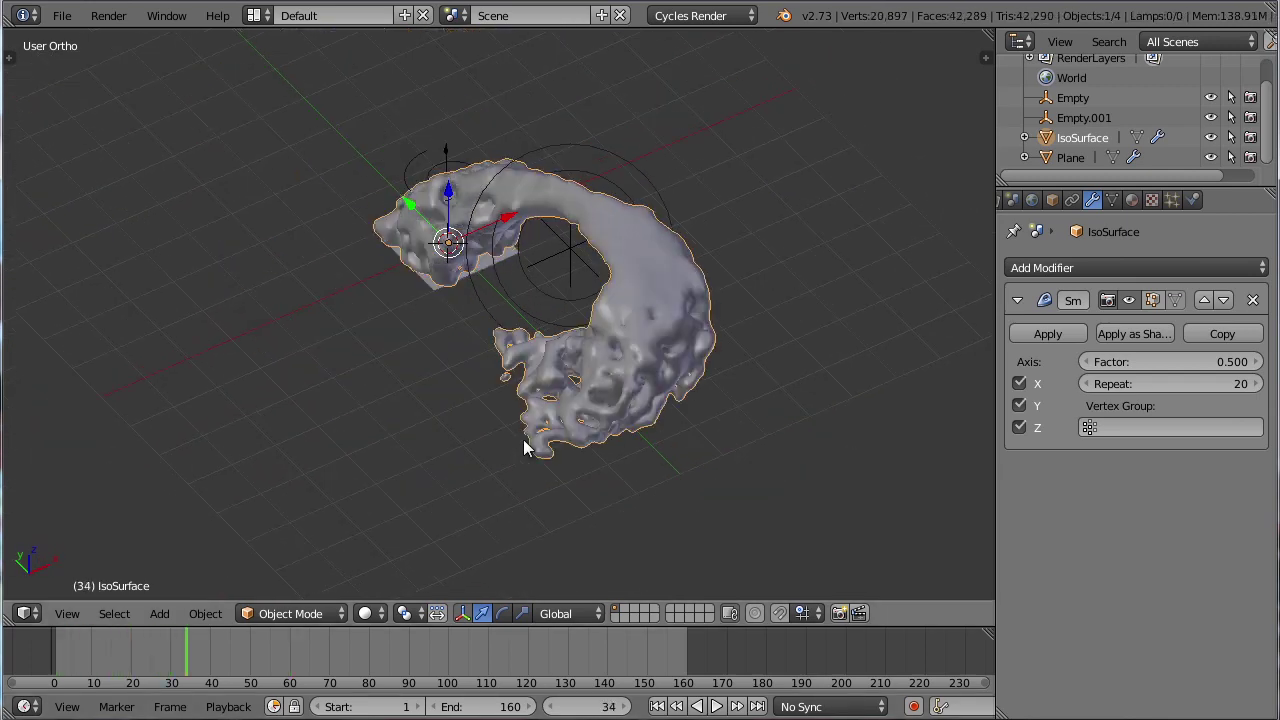
click(365, 650)
middle_drag(493, 642, 573, 642)
mouse_move(548, 492)
middle_down()
mouse_move(832, 392)
mouse_move(622, 388)
mouse_move(562, 417)
mouse_move(544, 409)
mouse_move(545, 362)
middle_up()
key(KP_5)
key(a)
scroll(562, 417, up, 3)
key(z)
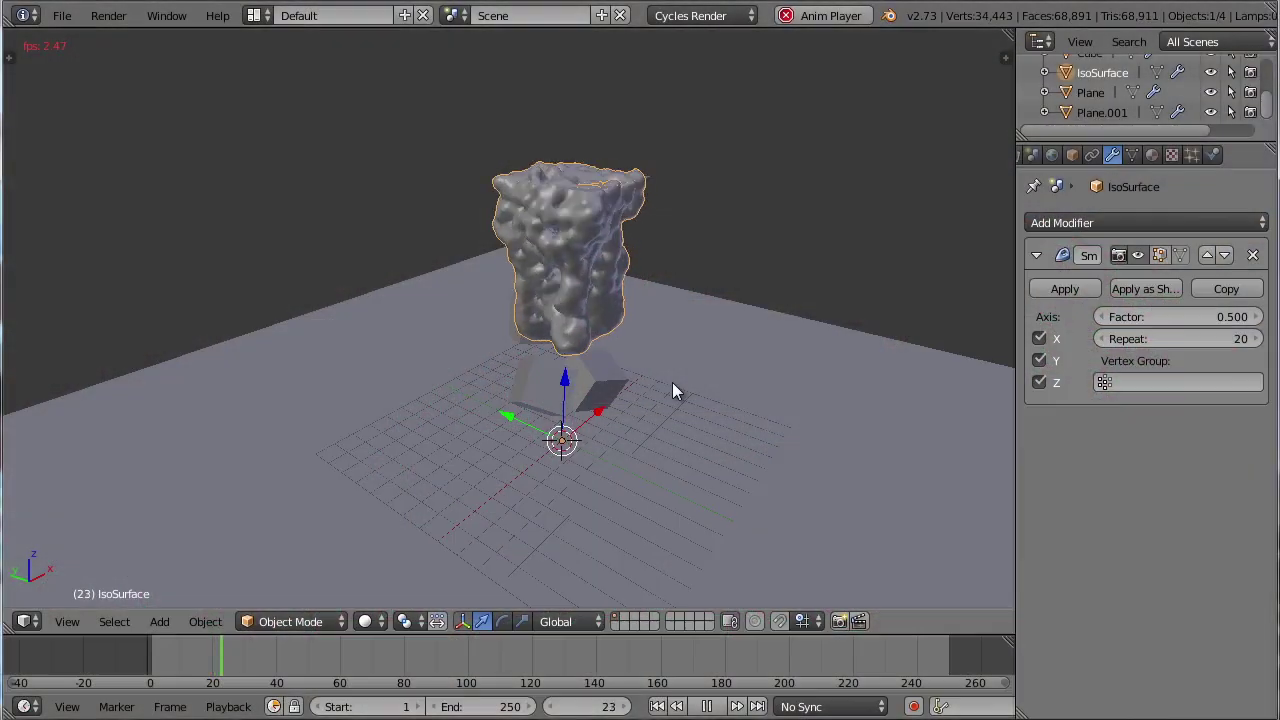
- Stop the falling-fluid scene's playback and deactivate the IsoSurf.1 surface in the IsoSurface's CubeSurfer settings
key(alt+a)
click(1072, 155)
scroll(1124, 452, down, 2)
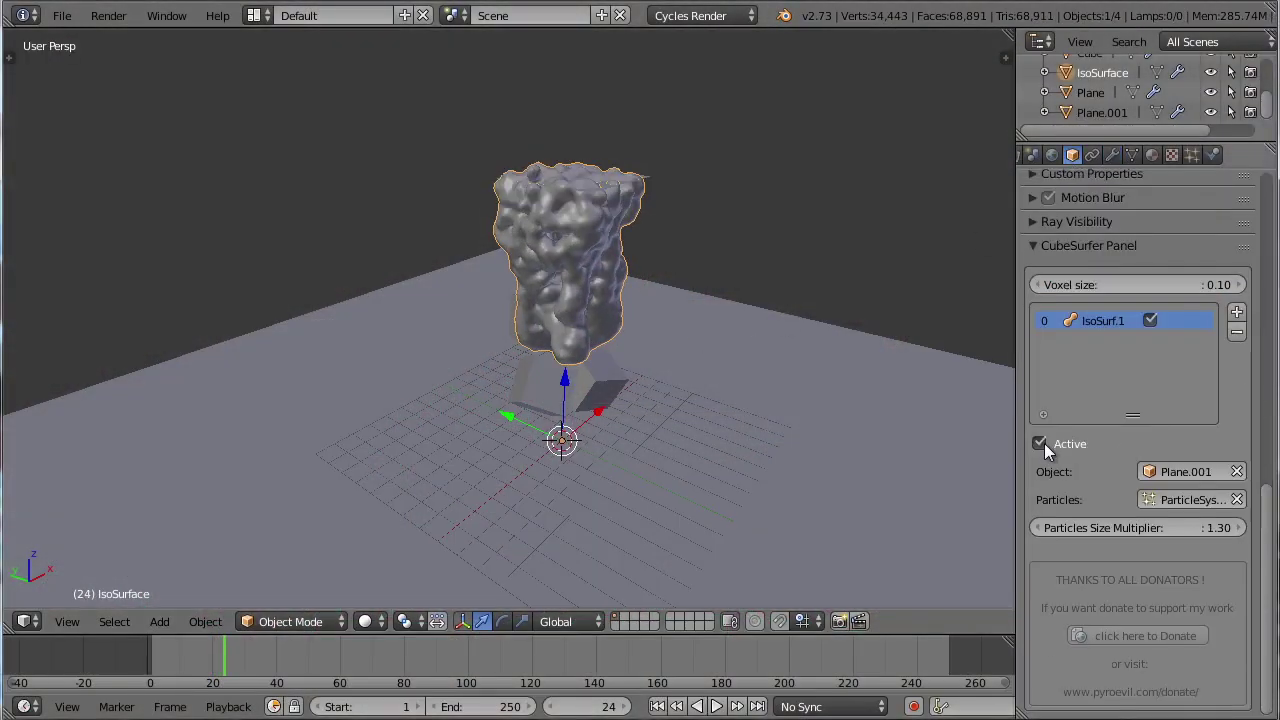
click(1044, 443)
- Play the particle animation without surface generation, and stop it at frame 138
key(alt+a)
scroll(537, 388, down, 4)
scroll(548, 382, up, 2)
scroll(606, 400, up, 5)
middle_drag(590, 463, 591, 477)
key(alt+a)
- Reactivate the IsoSurf.1 surface and advance one frame to regenerate the fluid mesh
click(1039, 443)
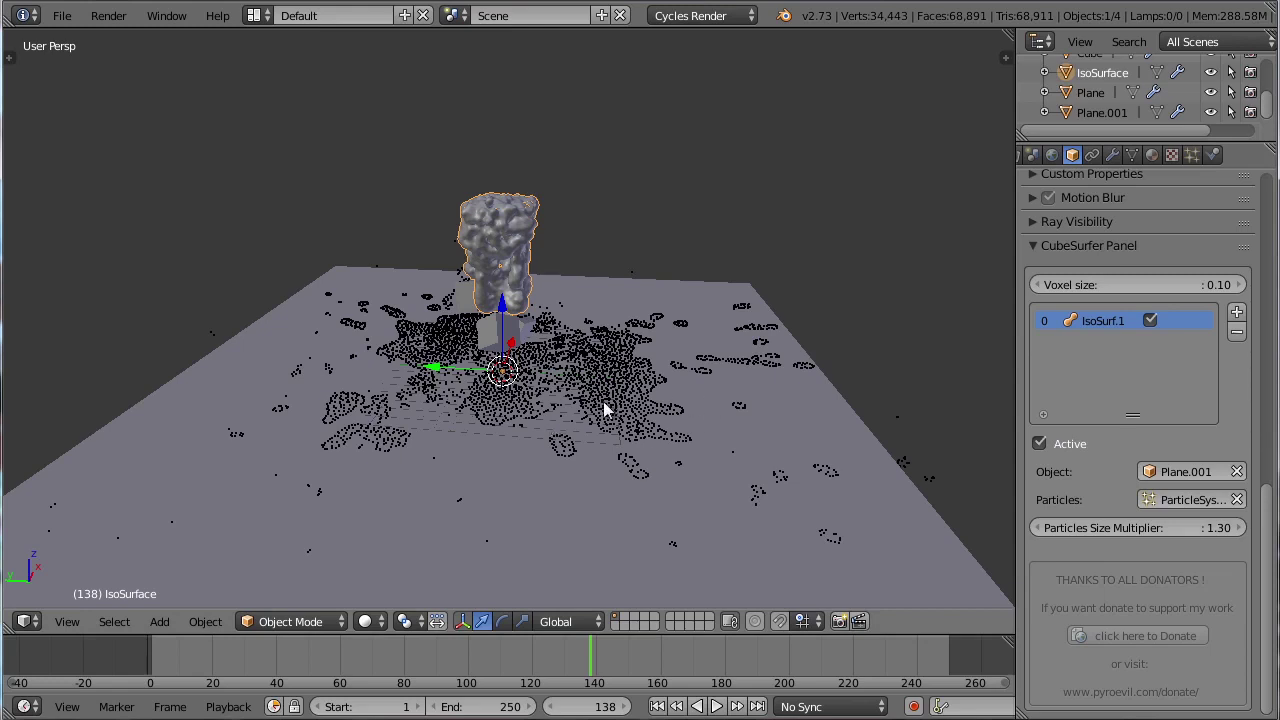
key(Right)
middle_drag(606, 409, 668, 420)
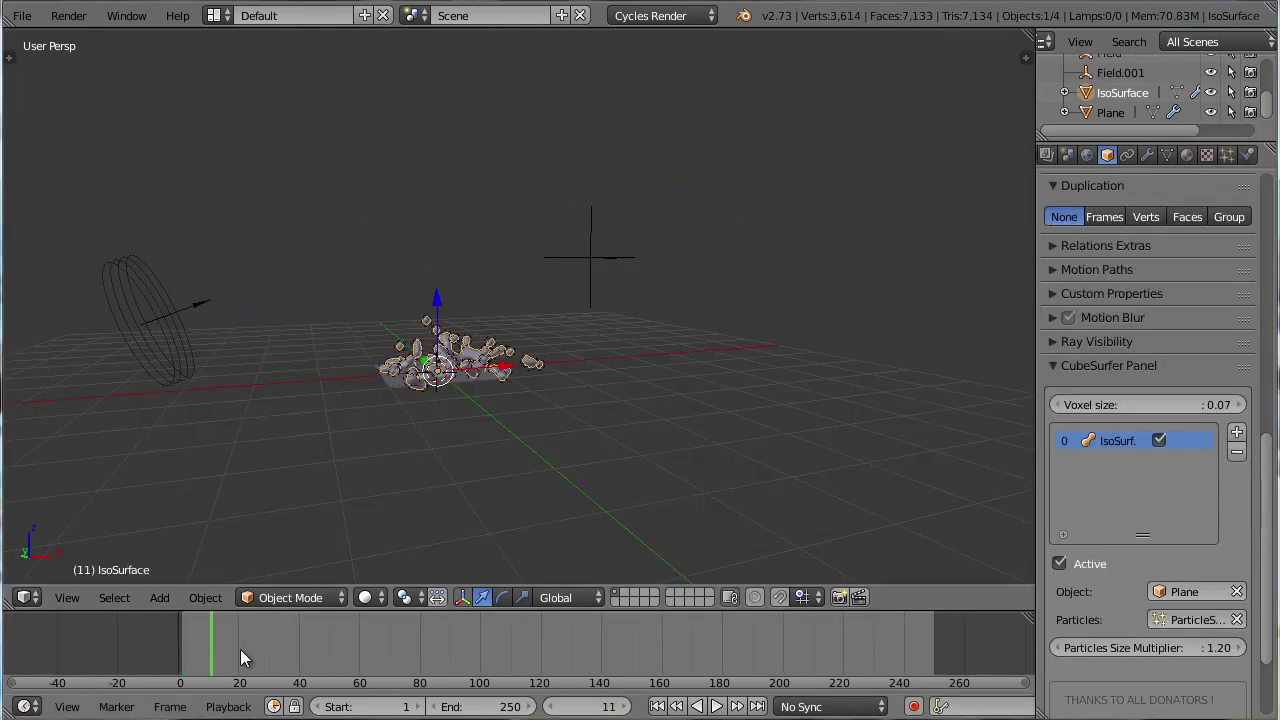
- Scrub through the splash scene's timeline and play its animation from the start to examine the generated mesh
drag(241, 650, 845, 665)
click(1059, 564)
drag(650, 662, 180, 634)
key(alt+a)
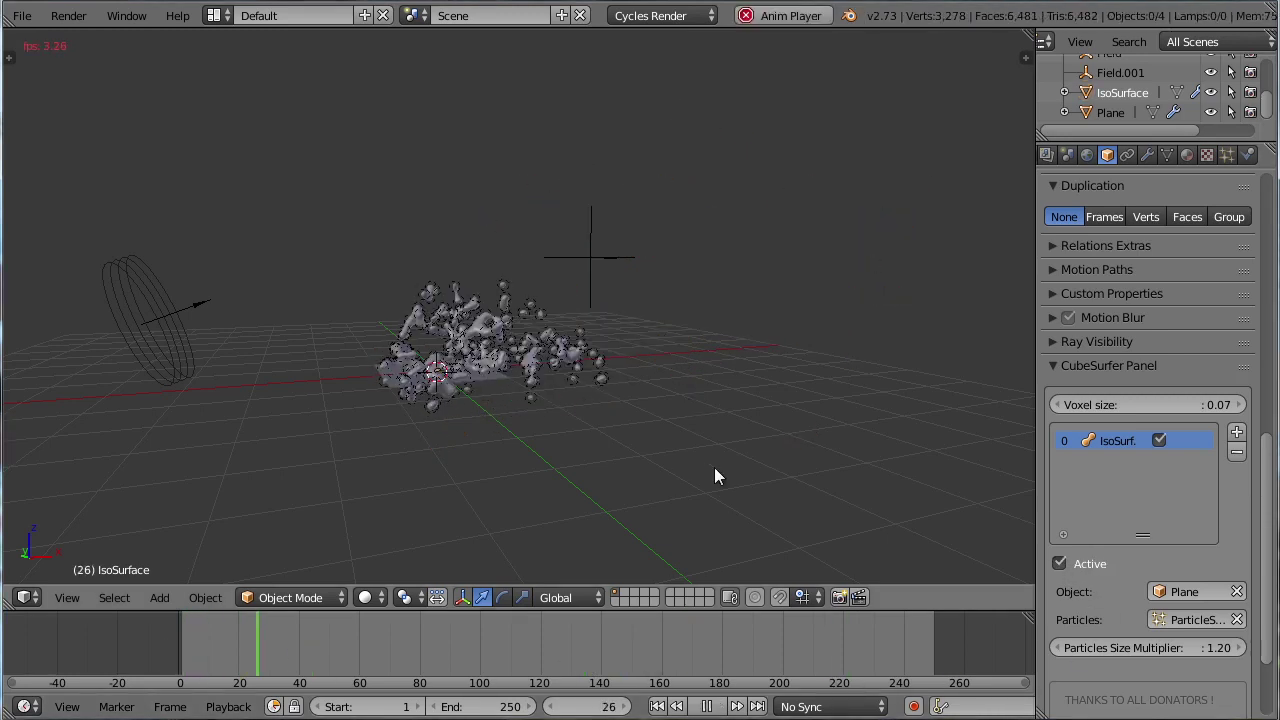
key(alt+a)
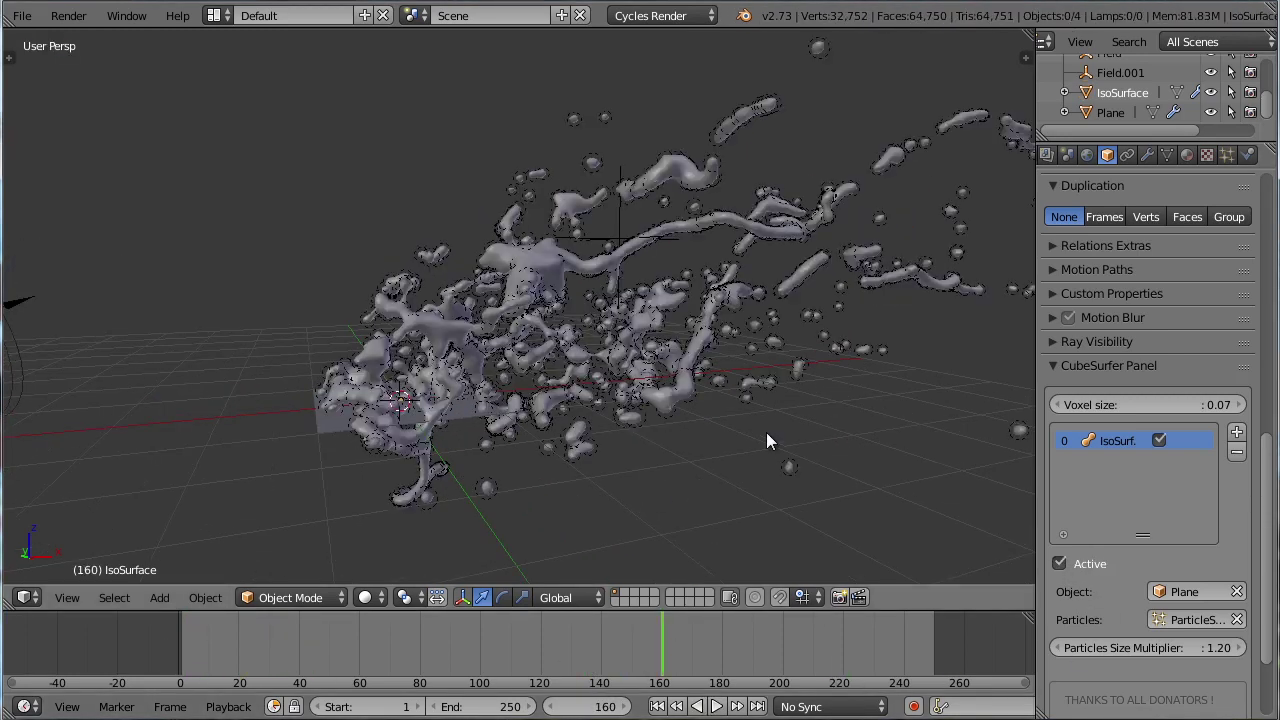
- Set the splash IsoSurface's Particles Size Multiplier to 1.50 and start playback
click(1162, 648)
key(Return)
key(alt+a)
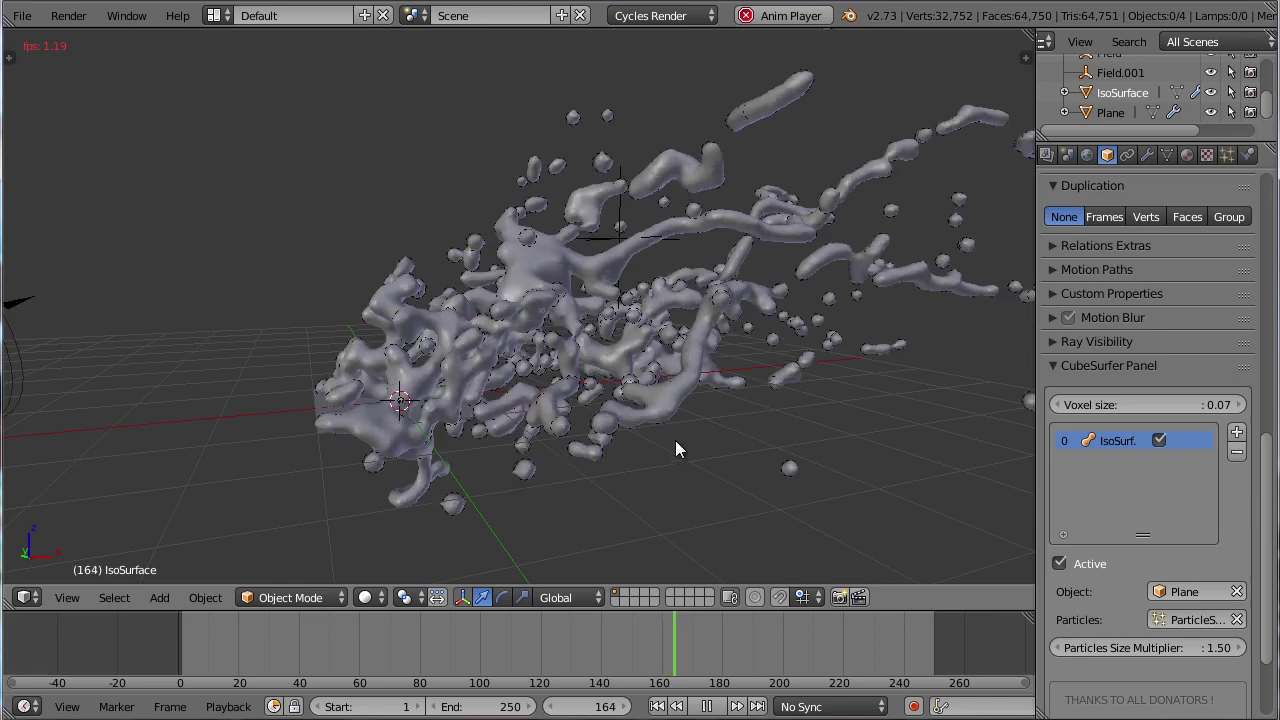